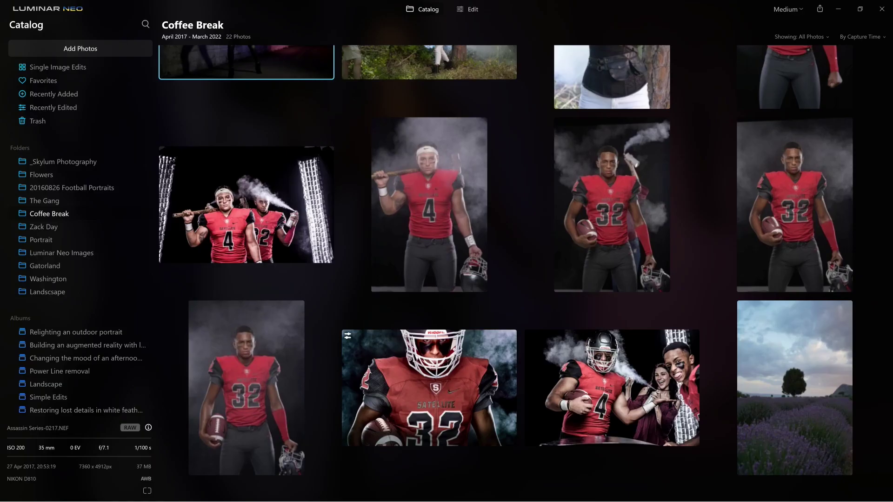
Step: View the photo of the helmeted number 4 player with a woman and teammate enlarged, and return to the Coffee Break grid
{"action": "double_click", "coordinate": [626, 365]}
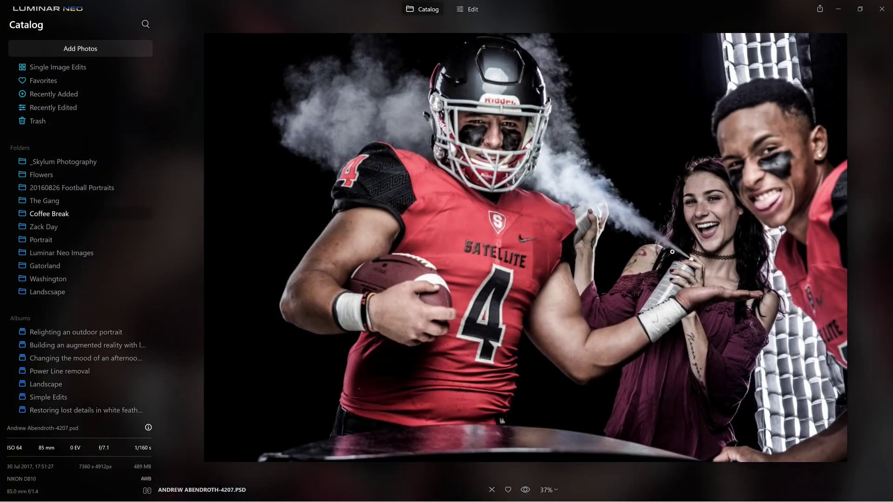
{"action": "double_click", "coordinate": [638, 203]}
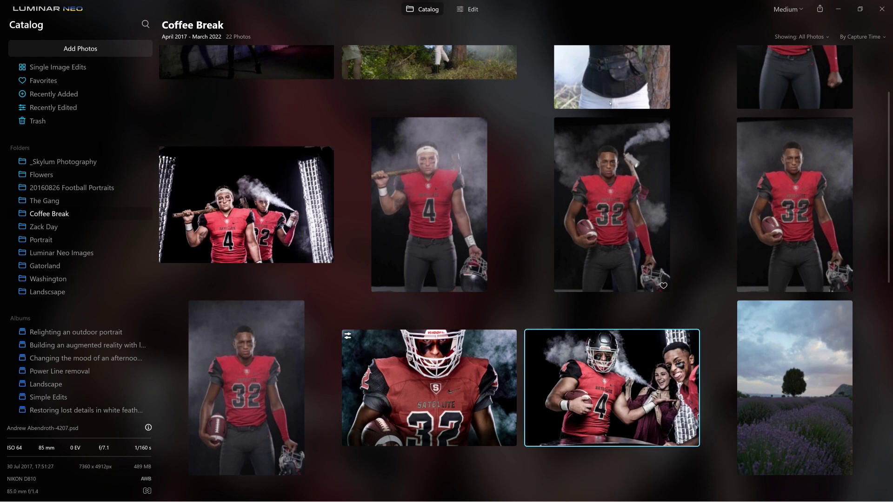
{"action": "scroll", "coordinate": [603, 142], "scroll_direction": "up", "scroll_amount": 3}
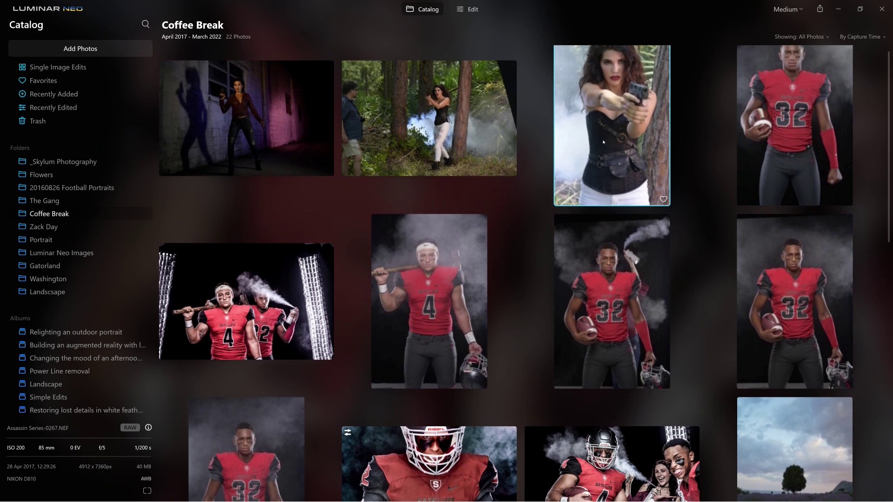
Step: View the wide forest photo of the woman aiming a gun through smoke enlarged, and return to the photo grid
{"action": "left_click", "coordinate": [604, 145]}
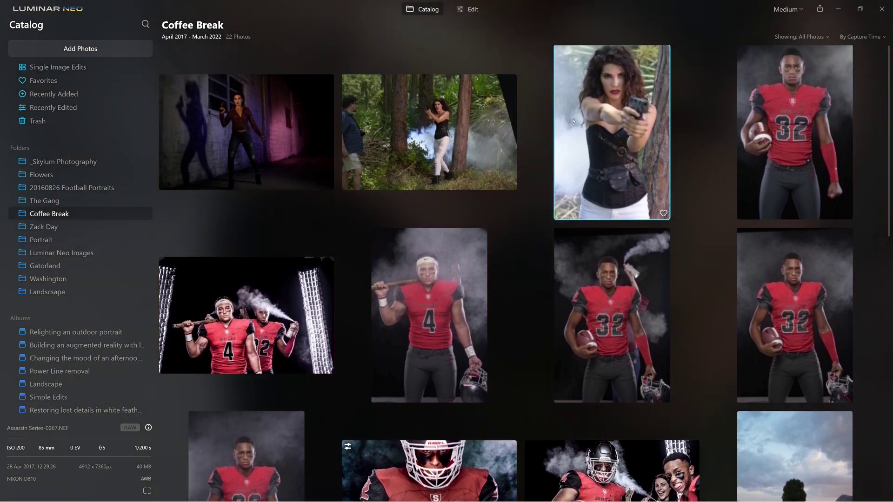
{"action": "double_click", "coordinate": [395, 123]}
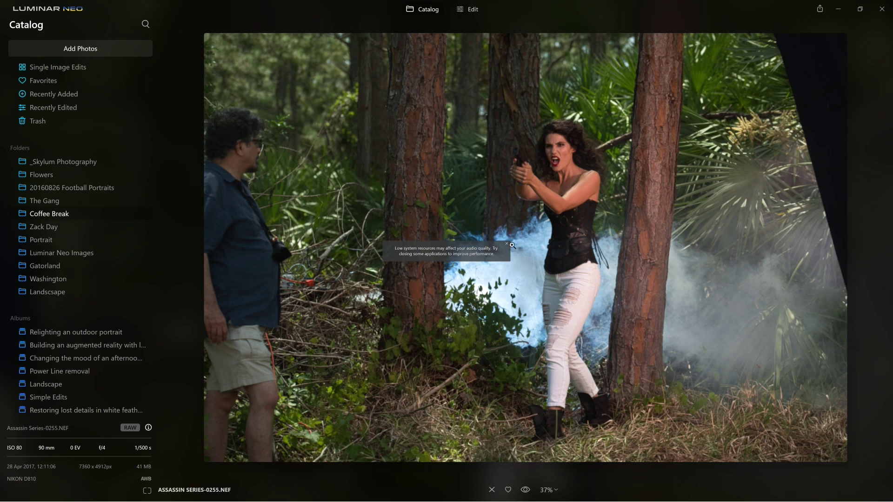
{"action": "left_click", "coordinate": [508, 245]}
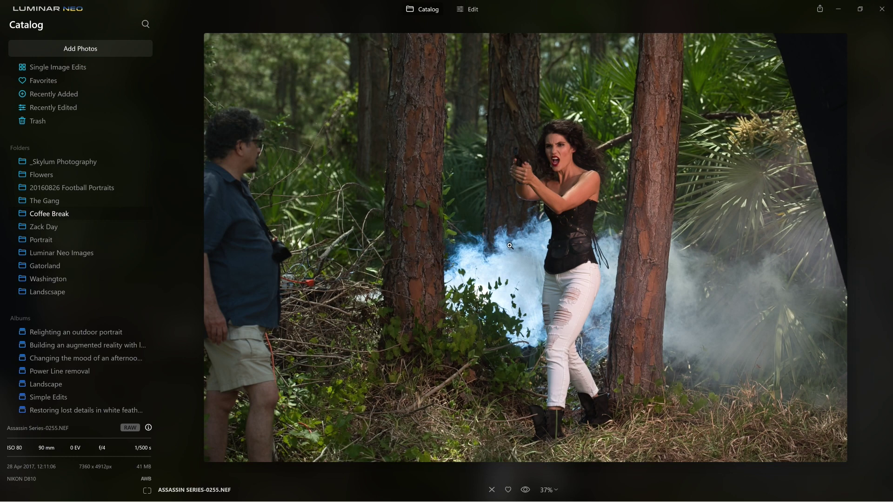
{"action": "key", "text": "ctrl+minus"}
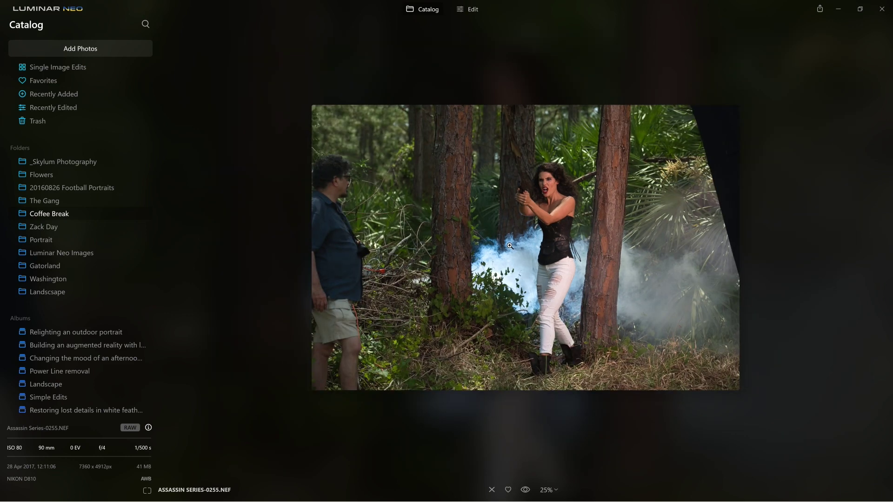
{"action": "left_click", "coordinate": [422, 9]}
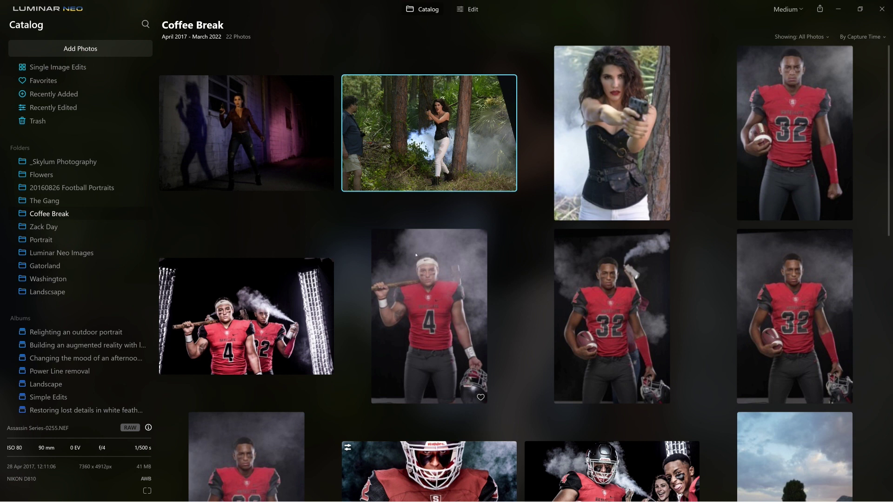
Step: Find the edited close-up of the helmeted number 32 football player in the Coffee Break folder and open it enlarged
{"action": "scroll", "coordinate": [416, 255], "scroll_direction": "down", "scroll_amount": 3}
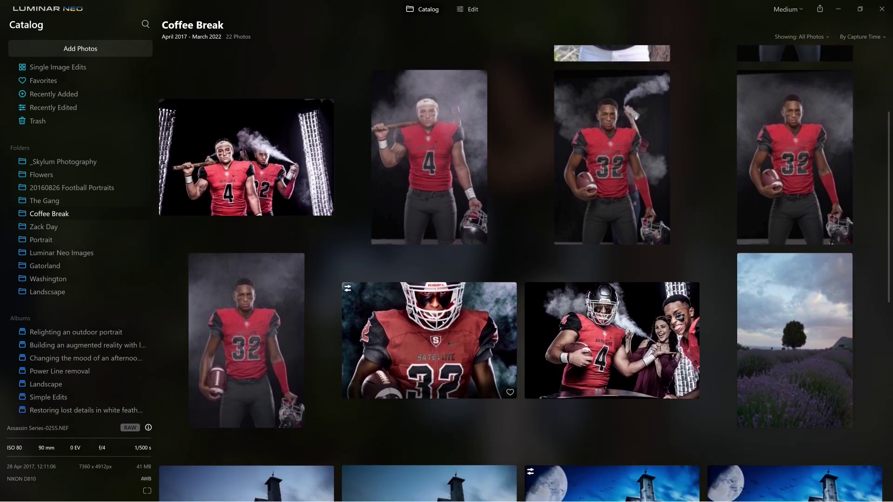
{"action": "left_click", "coordinate": [442, 323]}
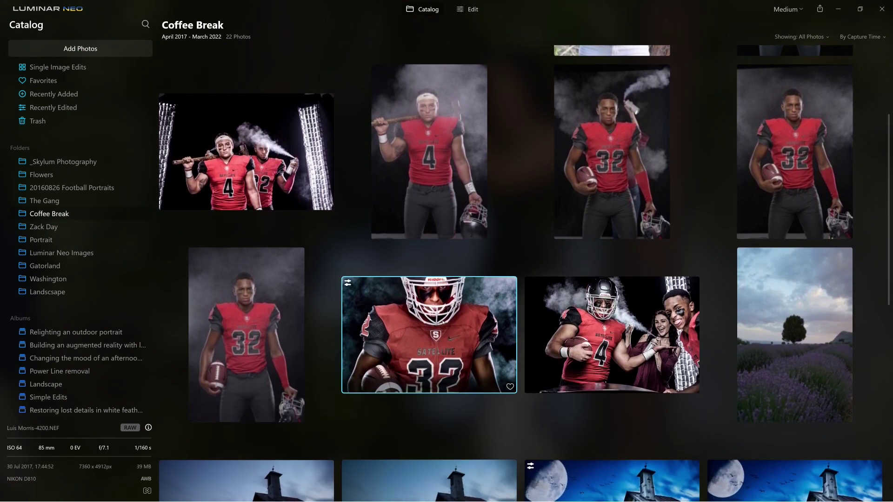
{"action": "scroll", "coordinate": [443, 322], "scroll_direction": "up", "scroll_amount": 1}
{"action": "scroll", "coordinate": [442, 322], "scroll_direction": "up", "scroll_amount": 1}
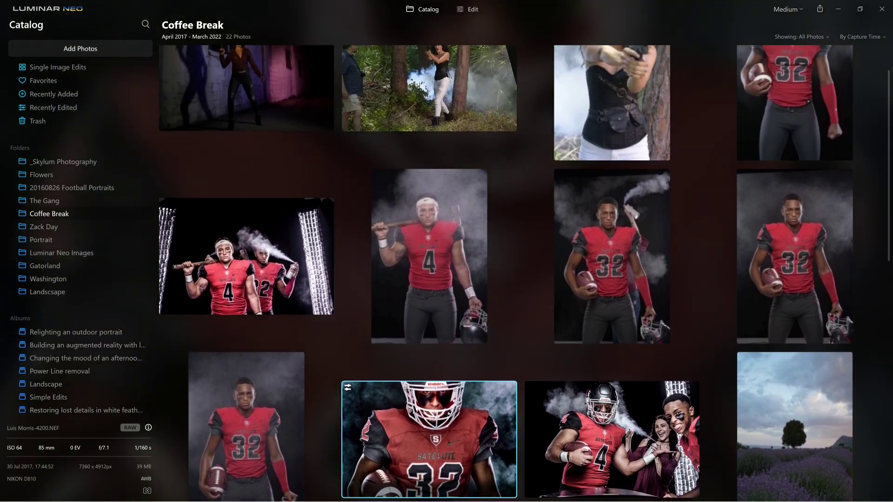
{"action": "double_click", "coordinate": [449, 413]}
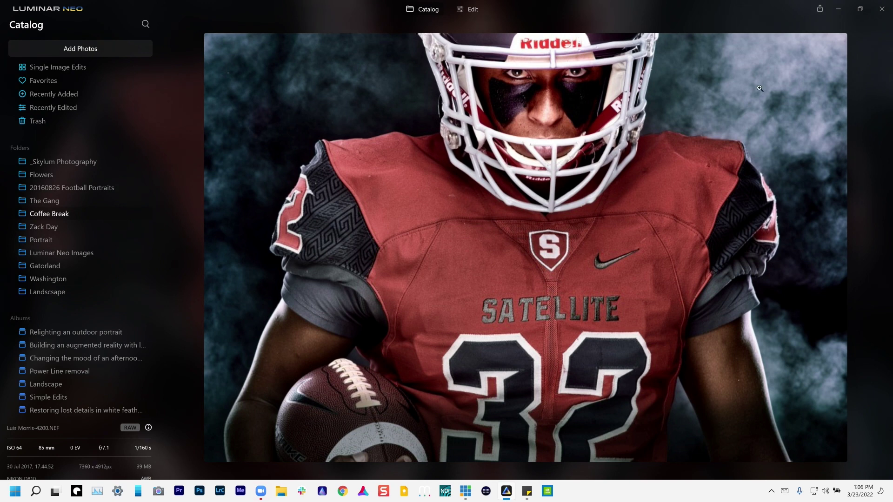
Step: Inspect the jersey and helmet details of the number 32 player at 100% magnification, and zoom back out
{"action": "key", "text": "ctrl+plus"}
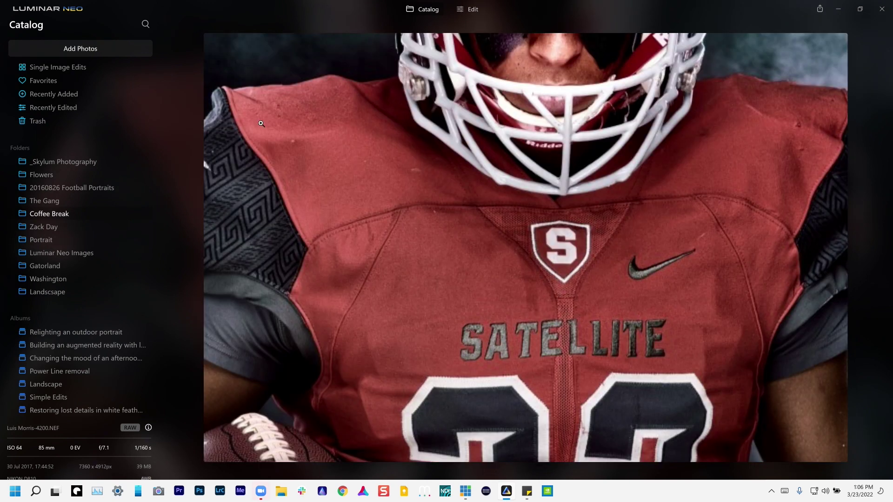
{"action": "left_click", "coordinate": [508, 188]}
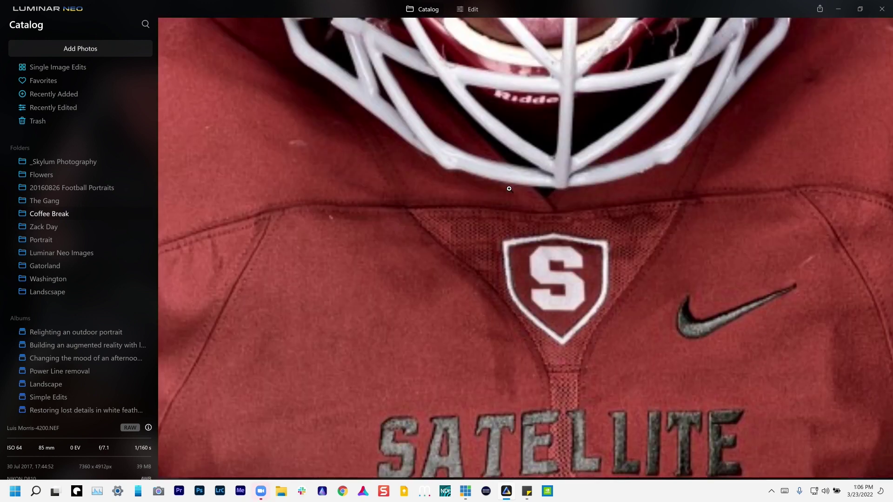
{"action": "left_click", "coordinate": [508, 188]}
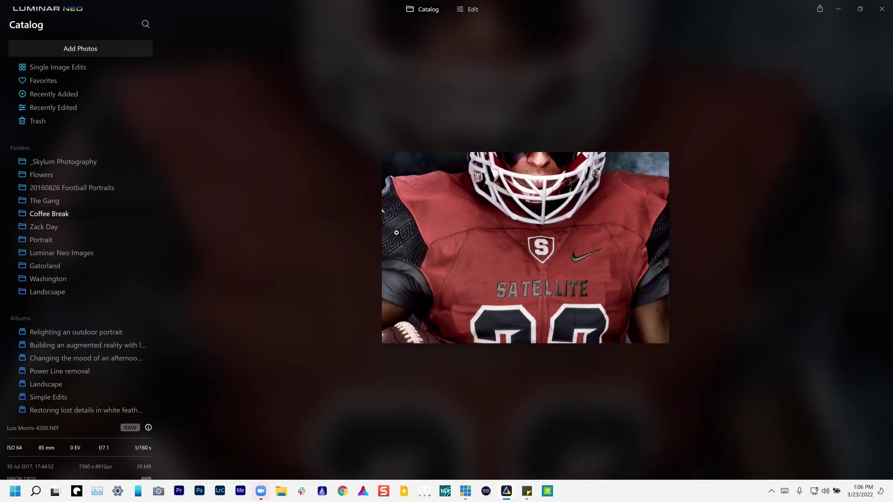
{"action": "left_click", "coordinate": [556, 254]}
{"action": "left_click", "coordinate": [556, 255]}
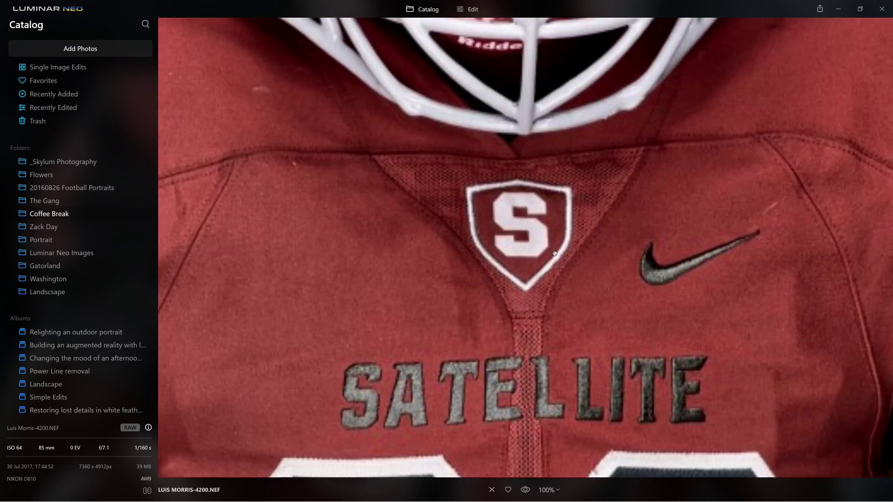
{"action": "left_click", "coordinate": [569, 255]}
{"action": "scroll", "coordinate": [569, 255], "scroll_direction": "down", "scroll_amount": 5}
{"action": "right_click", "coordinate": [531, 230]}
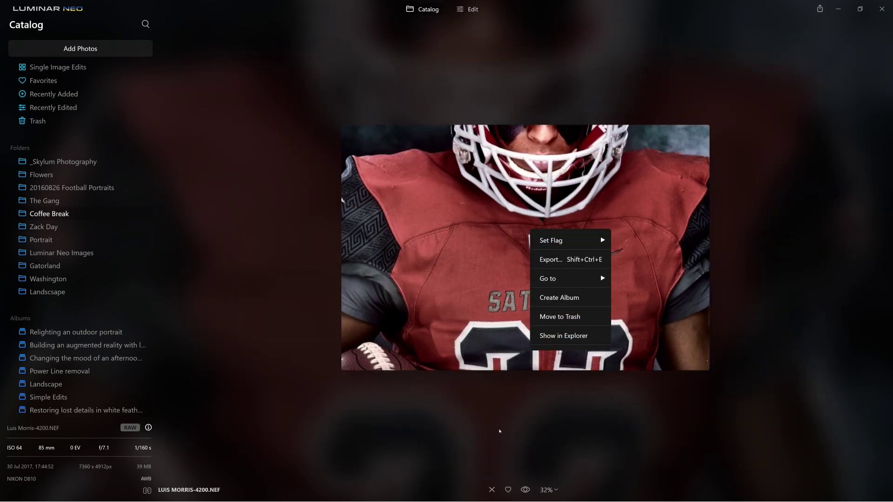
Step: Open the number 32 player photo for editing and restore it to its original, unedited state
{"action": "left_click", "coordinate": [474, 10]}
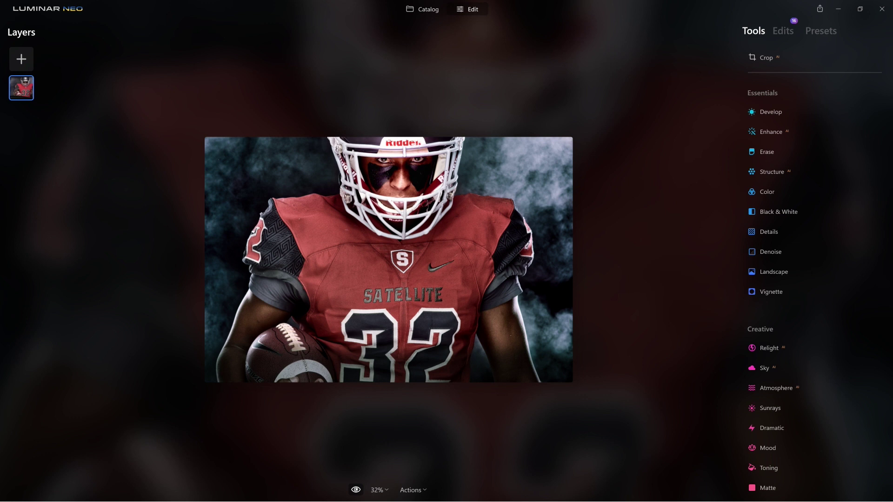
{"action": "left_click", "coordinate": [417, 491]}
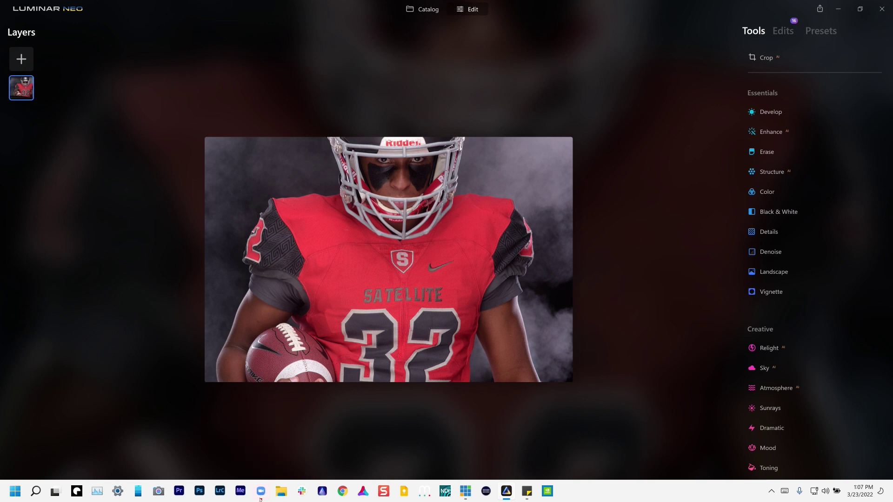
{"action": "left_click", "coordinate": [421, 490]}
{"action": "left_click", "coordinate": [434, 473]}
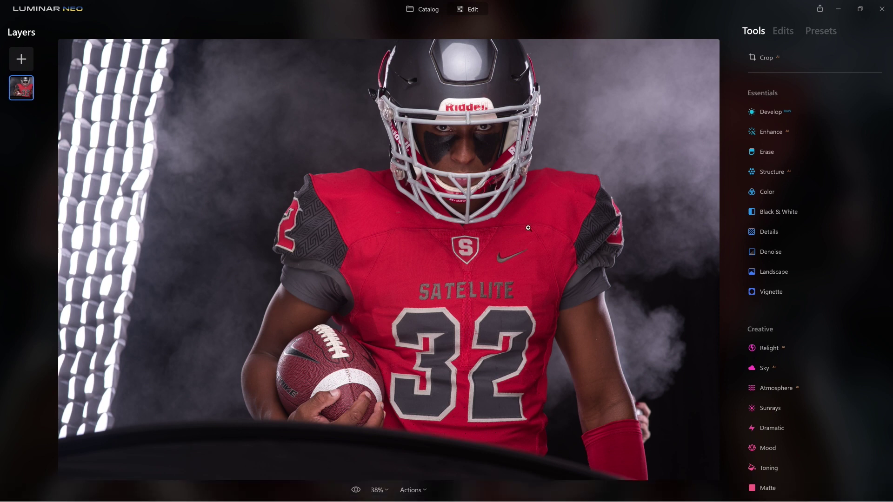
Step: Start cropping the photo at its original ratio, trimming the helmet's upper part and most of the bright light panel
{"action": "scroll", "coordinate": [589, 231], "scroll_direction": "up", "scroll_amount": 2}
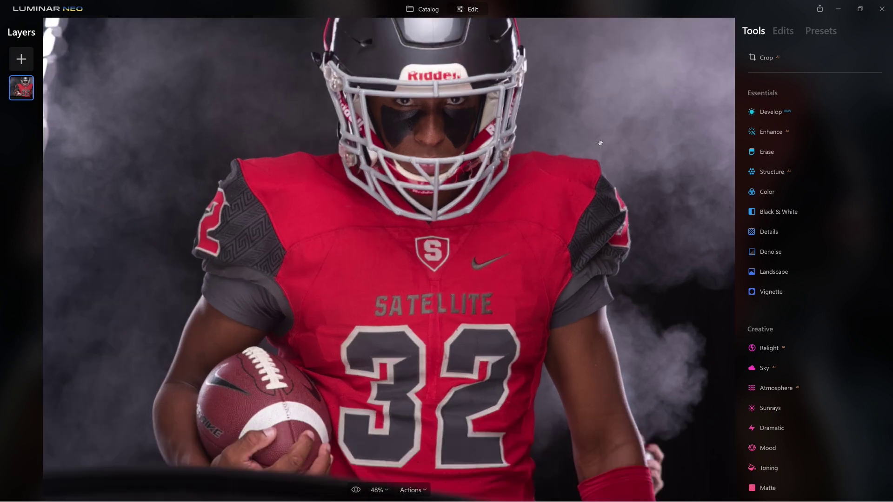
{"action": "left_click", "coordinate": [759, 57]}
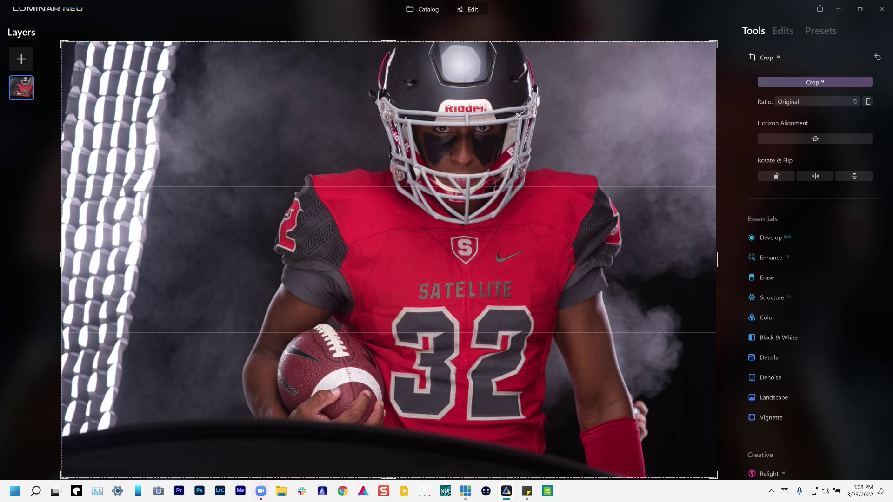
{"action": "left_click_drag", "start_coordinate": [384, 41], "coordinate": [382, 73]}
{"action": "left_click_drag", "start_coordinate": [417, 187], "coordinate": [350, 191]}
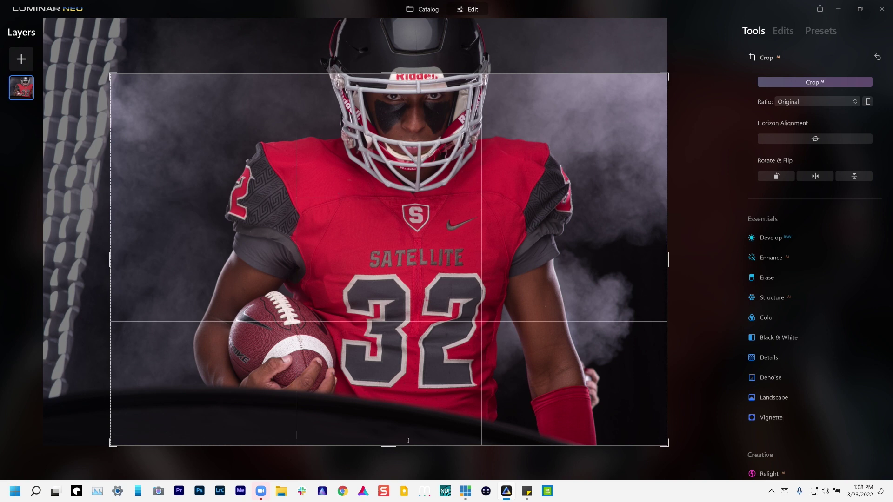
{"action": "mouse_move", "coordinate": [397, 449]}
{"action": "left_mouse_down"}
{"action": "mouse_move", "coordinate": [396, 421]}
{"action": "mouse_move", "coordinate": [396, 434]}
{"action": "left_mouse_up"}
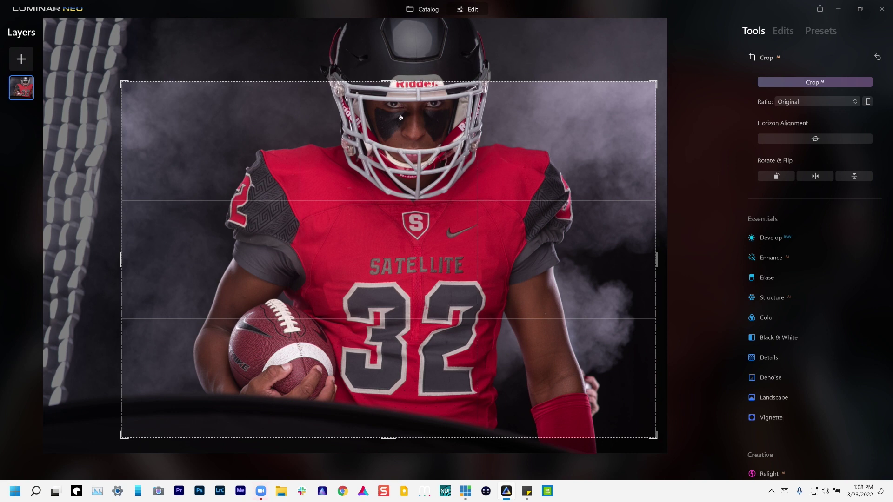
Step: Tighten the crop around the number 32 player's face, shoulders and jersey, center him in the frame, and apply it
{"action": "left_click_drag", "start_coordinate": [389, 437], "coordinate": [399, 410]}
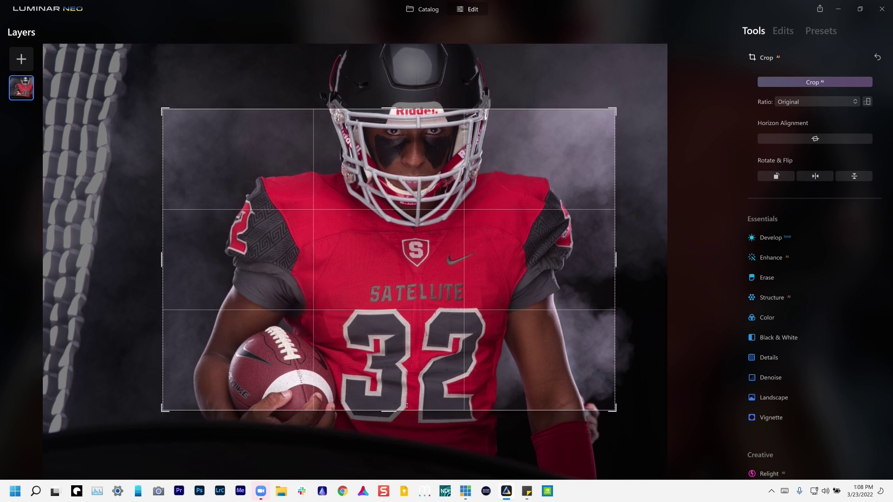
{"action": "mouse_move", "coordinate": [441, 372]}
{"action": "left_mouse_down"}
{"action": "mouse_move", "coordinate": [417, 373]}
{"action": "mouse_move", "coordinate": [437, 377]}
{"action": "left_mouse_up"}
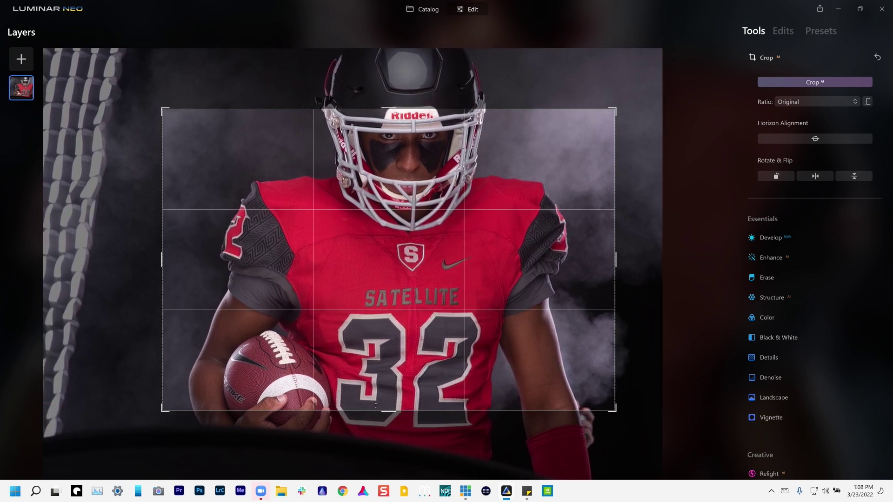
{"action": "left_click_drag", "start_coordinate": [379, 408], "coordinate": [384, 402]}
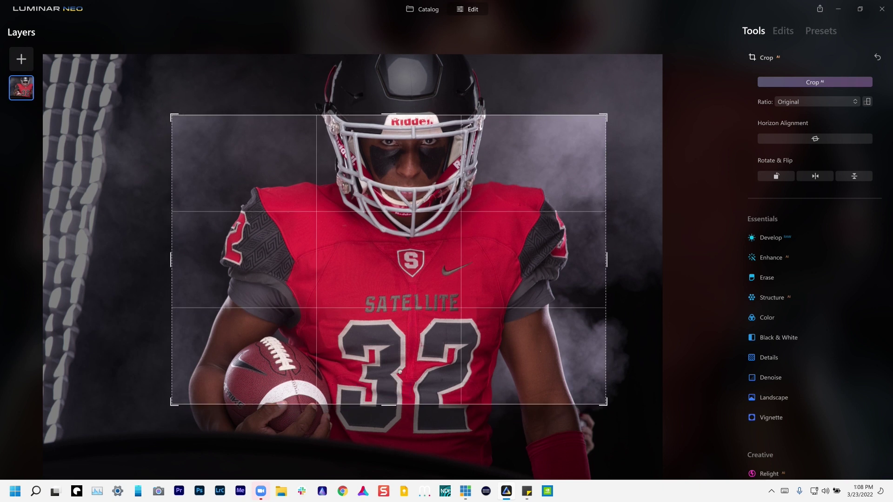
{"action": "left_click_drag", "start_coordinate": [402, 369], "coordinate": [398, 370]}
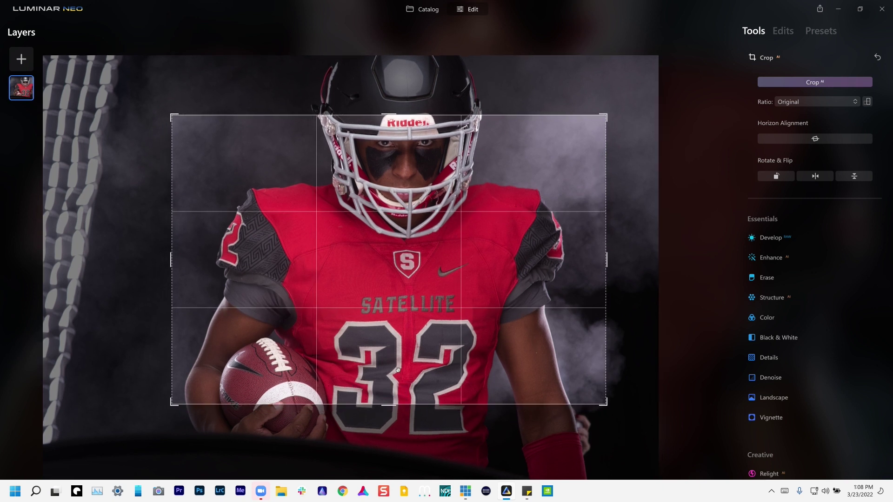
{"action": "left_click_drag", "start_coordinate": [398, 371], "coordinate": [398, 370]}
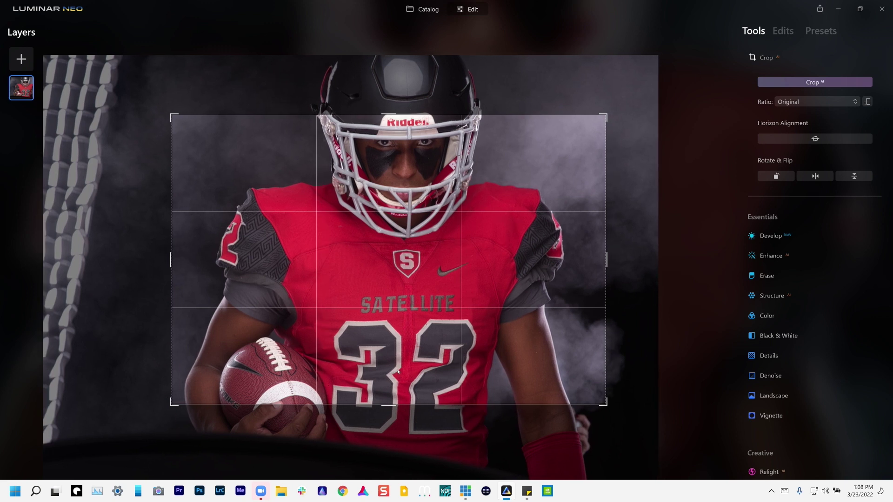
{"action": "key", "text": "Return"}
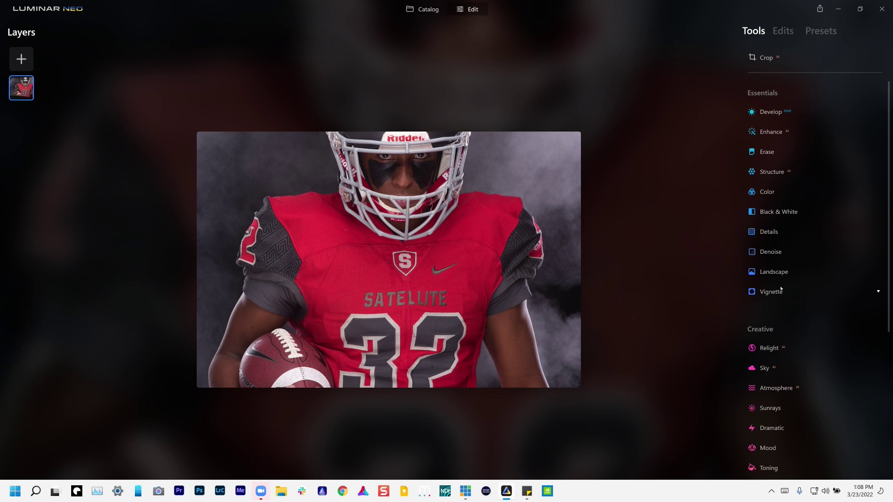
Step: Apply the Dramatic effect to the photo with Amount 64 and Local Contrast 79
{"action": "scroll", "coordinate": [781, 289], "scroll_direction": "down", "scroll_amount": 5}
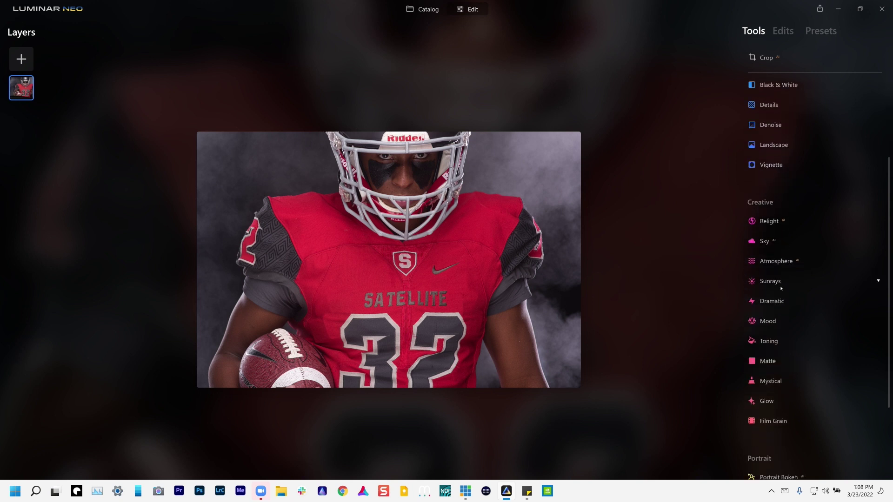
{"action": "scroll", "coordinate": [781, 288], "scroll_direction": "up", "scroll_amount": 3}
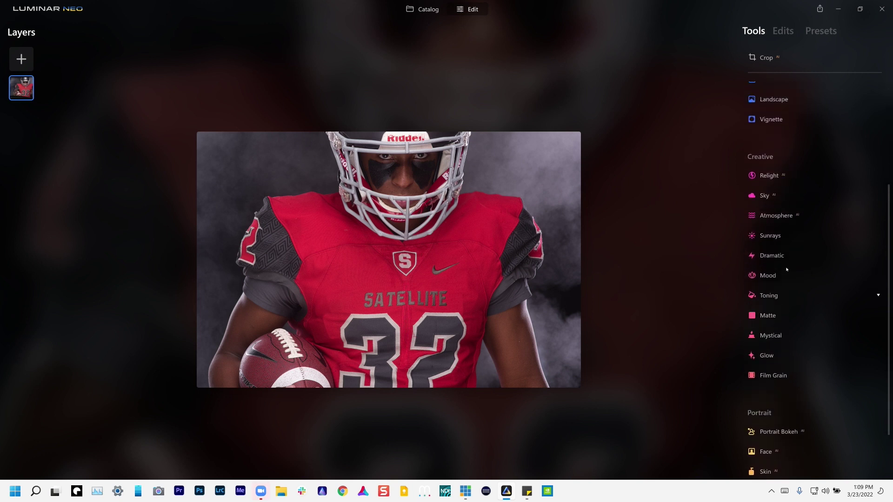
{"action": "scroll", "coordinate": [777, 279], "scroll_direction": "down", "scroll_amount": 2}
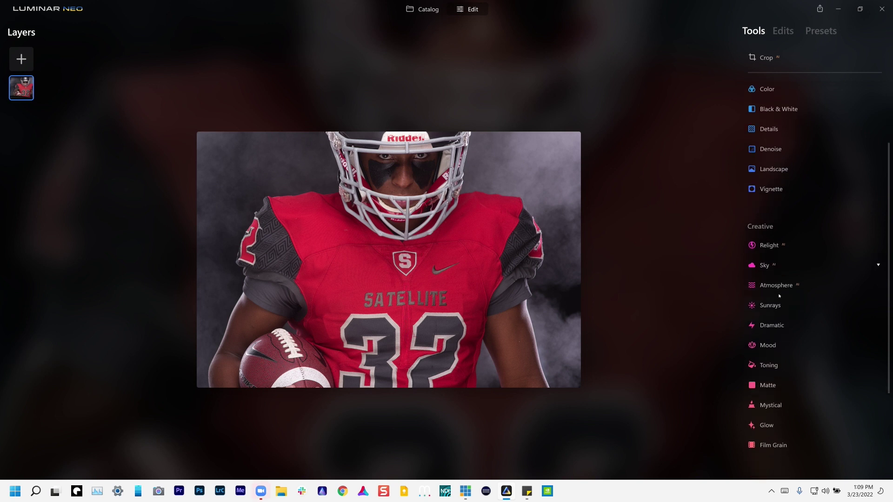
{"action": "left_click", "coordinate": [779, 318]}
{"action": "left_click_drag", "start_coordinate": [760, 349], "coordinate": [831, 348]}
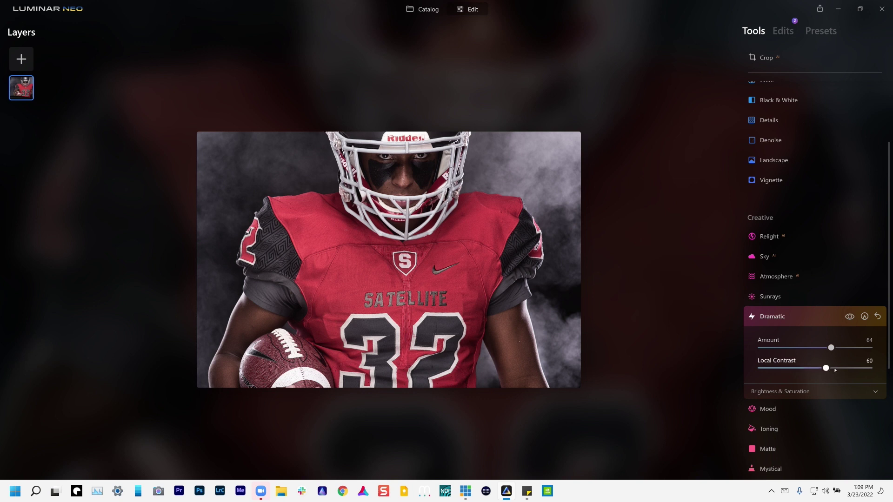
{"action": "left_click_drag", "start_coordinate": [834, 369], "coordinate": [847, 367]}
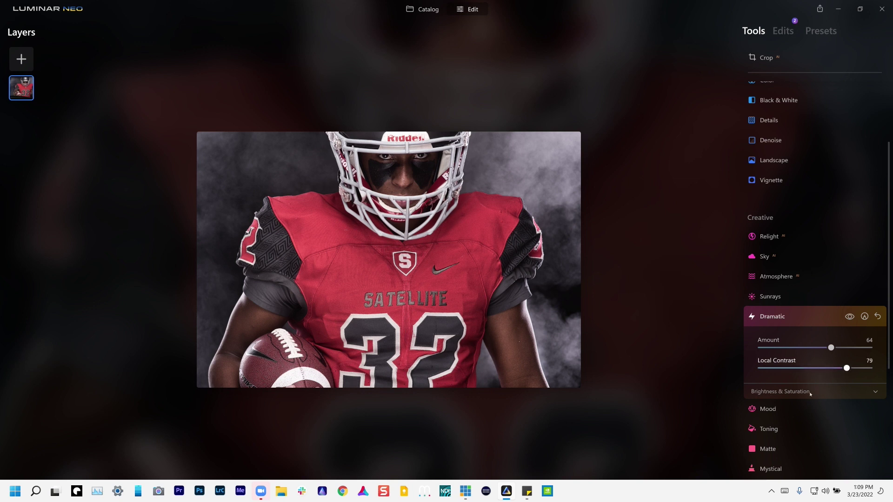
Step: Refine the Dramatic effect with Local Contrast 67, Brightness 16 and a more strongly reduced Saturation
{"action": "left_click", "coordinate": [876, 392]}
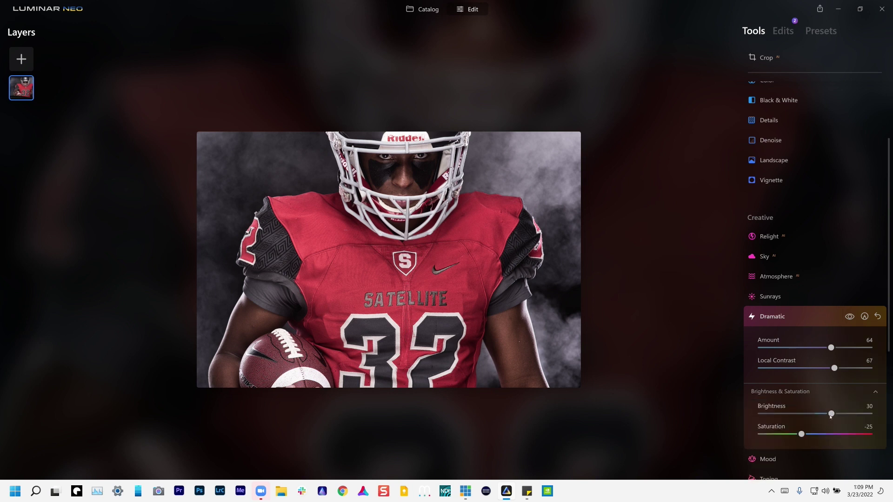
{"action": "left_click_drag", "start_coordinate": [832, 414], "coordinate": [825, 414]}
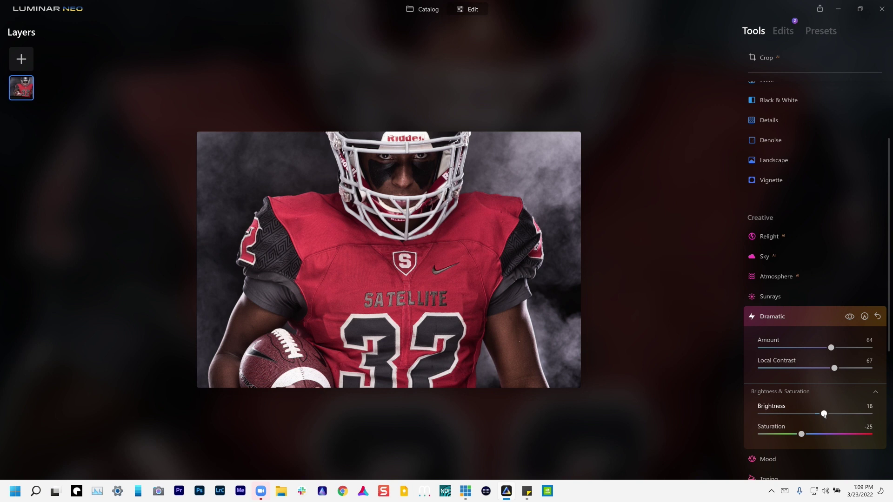
{"action": "left_click", "coordinate": [796, 434]}
{"action": "left_click_drag", "start_coordinate": [796, 435], "coordinate": [792, 436]}
{"action": "left_click", "coordinate": [782, 317]}
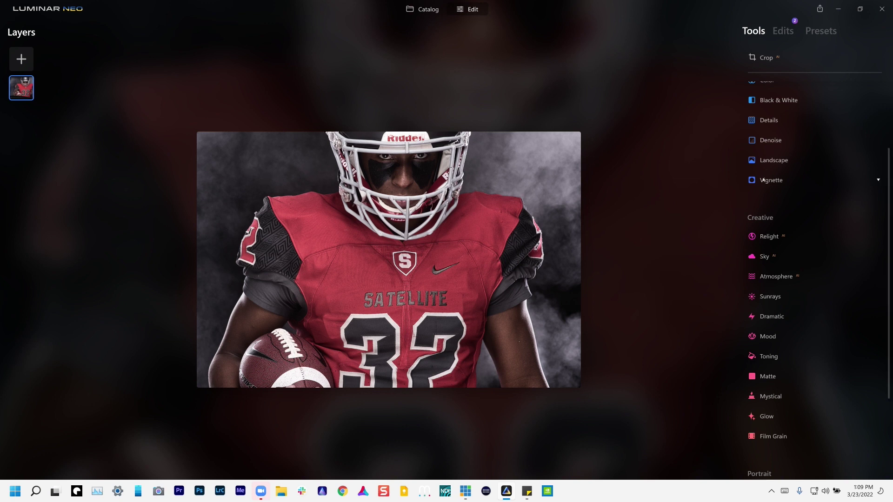
Step: Apply the Structure effect to the player photo with Amount 71 and Boost 38
{"action": "scroll", "coordinate": [762, 179], "scroll_direction": "up", "scroll_amount": 3}
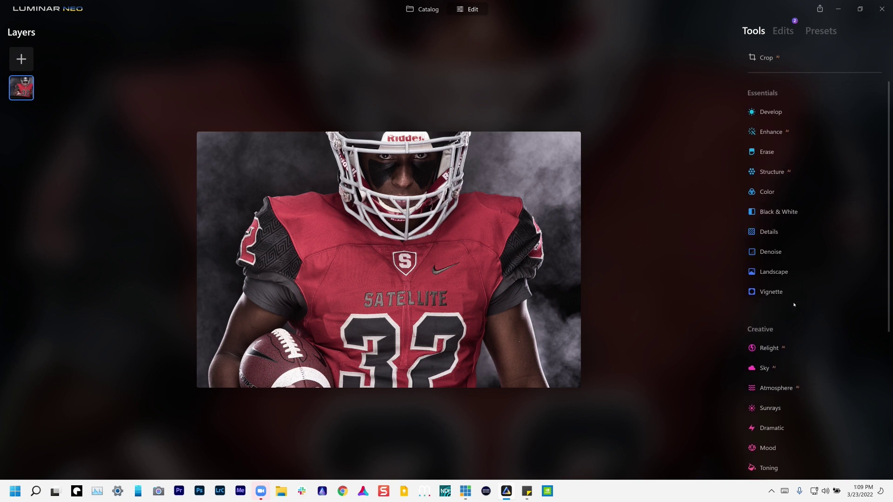
{"action": "left_click", "coordinate": [776, 171]}
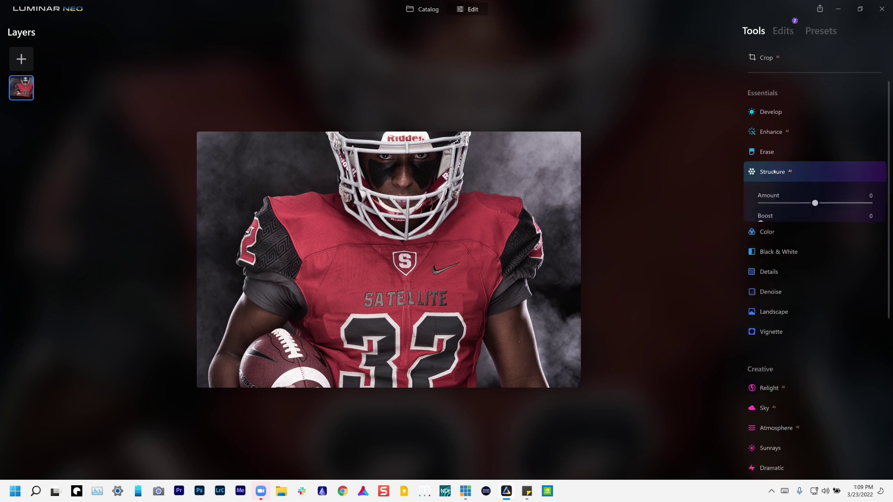
{"action": "left_click_drag", "start_coordinate": [817, 205], "coordinate": [854, 206]}
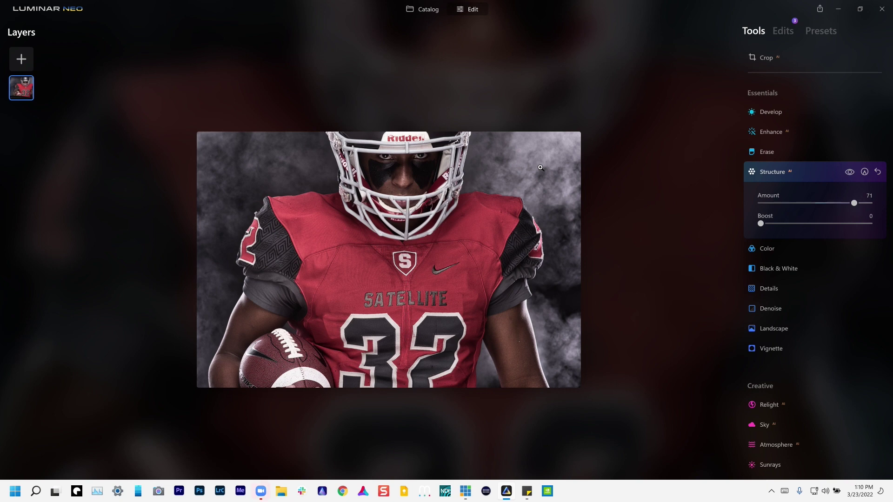
{"action": "scroll", "coordinate": [398, 224], "scroll_direction": "up", "scroll_amount": 1}
{"action": "scroll", "coordinate": [399, 225], "scroll_direction": "up", "scroll_amount": 1}
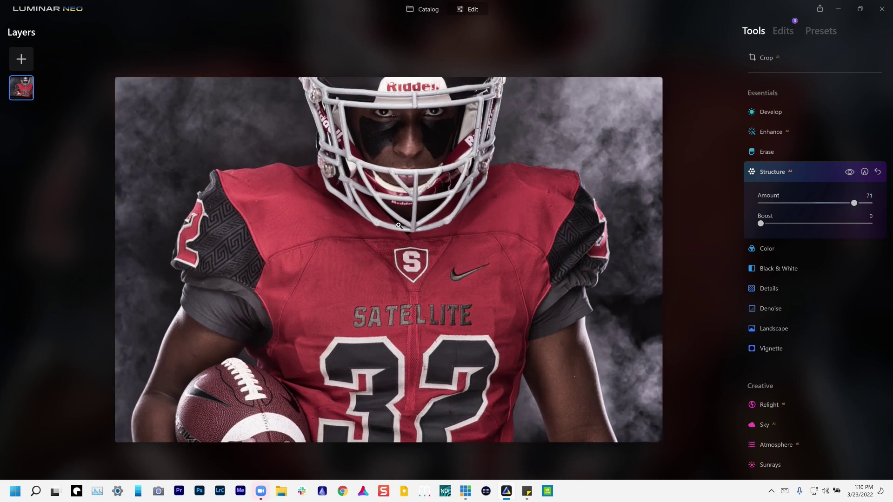
{"action": "scroll", "coordinate": [398, 225], "scroll_direction": "up", "scroll_amount": 1}
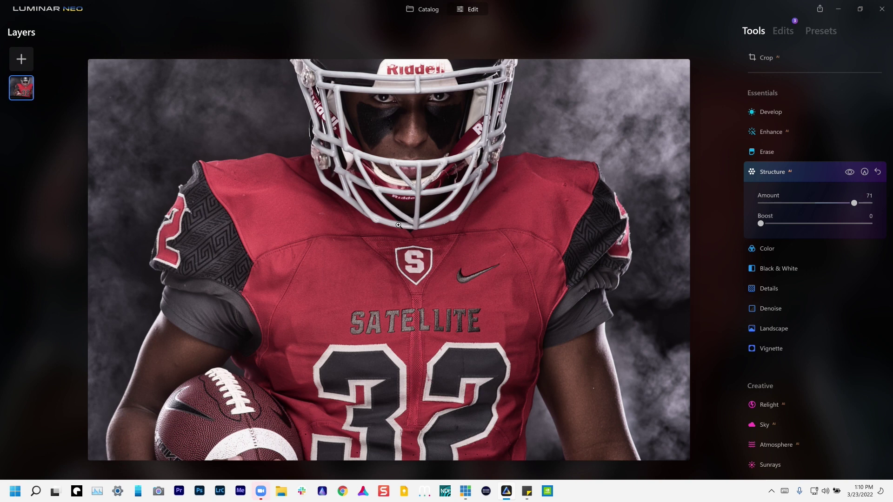
{"action": "left_click_drag", "start_coordinate": [760, 223], "coordinate": [795, 225]}
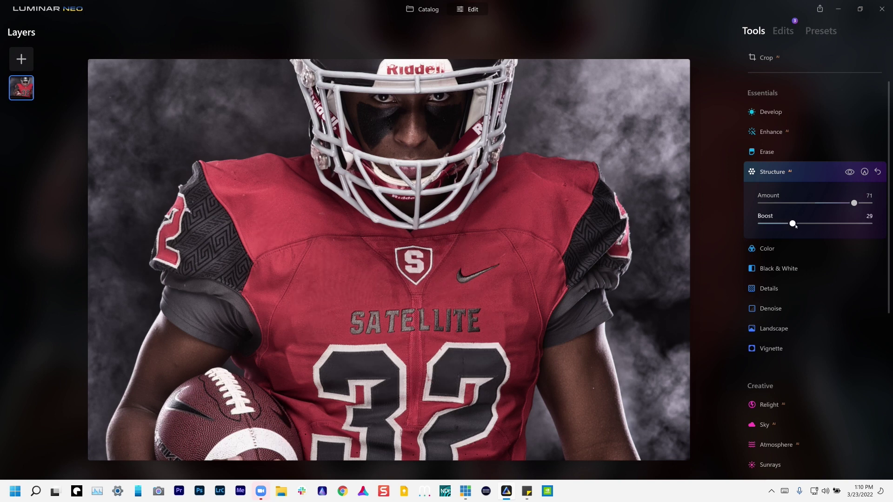
{"action": "left_click_drag", "start_coordinate": [795, 225], "coordinate": [804, 225]}
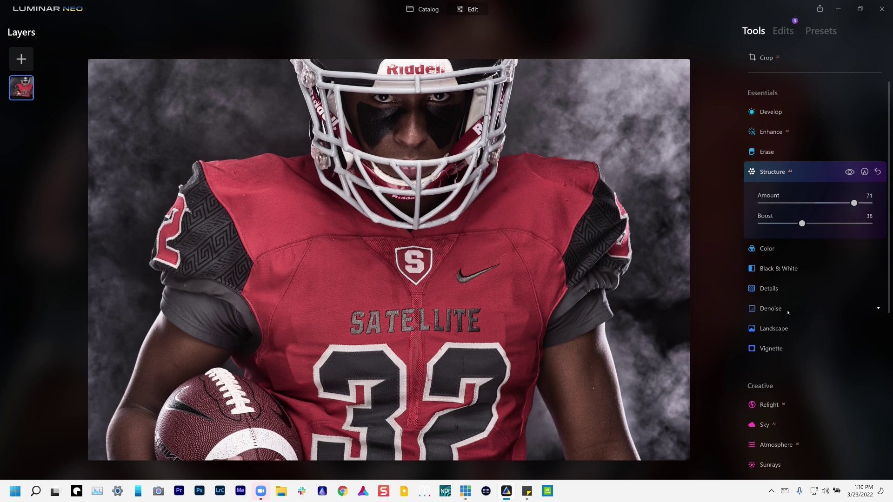
Step: Tone the photo's shadows blue with Toning, using Saturation 72 and Hue 236
{"action": "scroll", "coordinate": [800, 328], "scroll_direction": "down", "scroll_amount": 7}
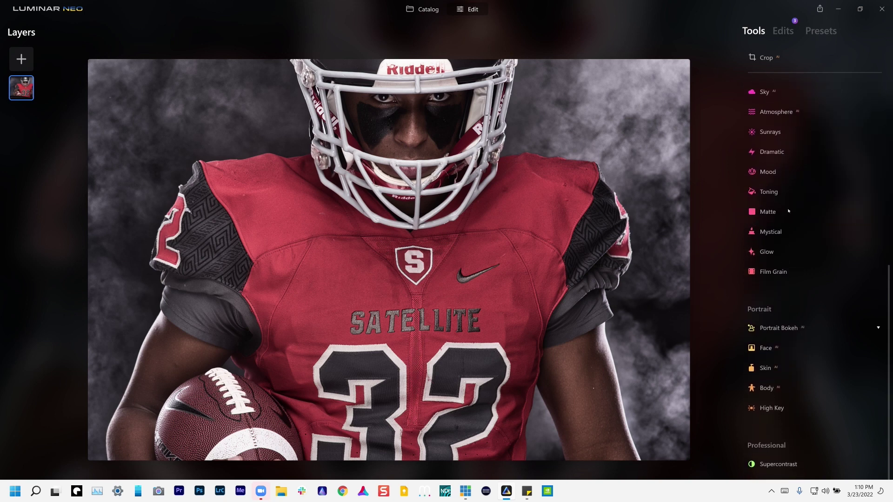
{"action": "left_click", "coordinate": [770, 191]}
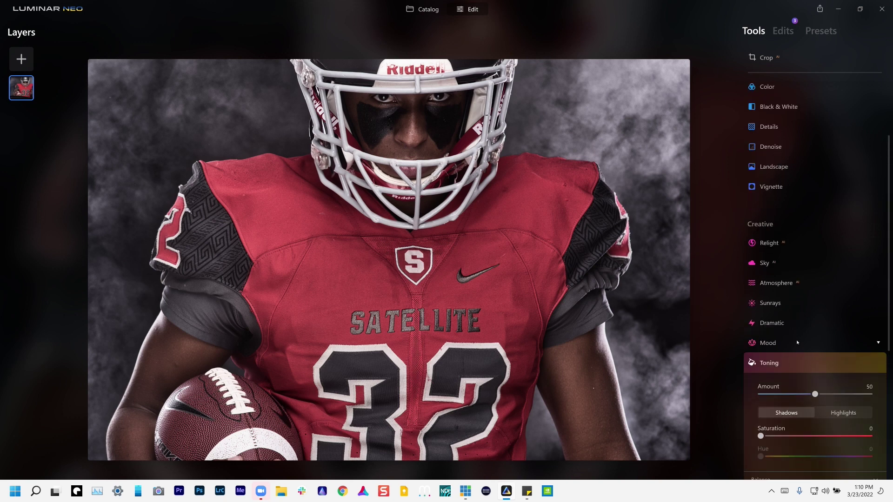
{"action": "scroll", "coordinate": [797, 342], "scroll_direction": "down", "scroll_amount": 4}
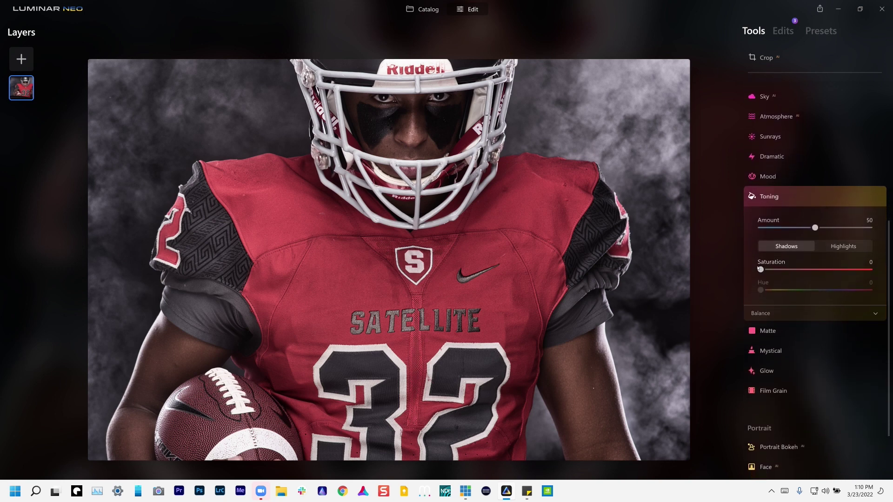
{"action": "left_click_drag", "start_coordinate": [761, 270], "coordinate": [817, 270]}
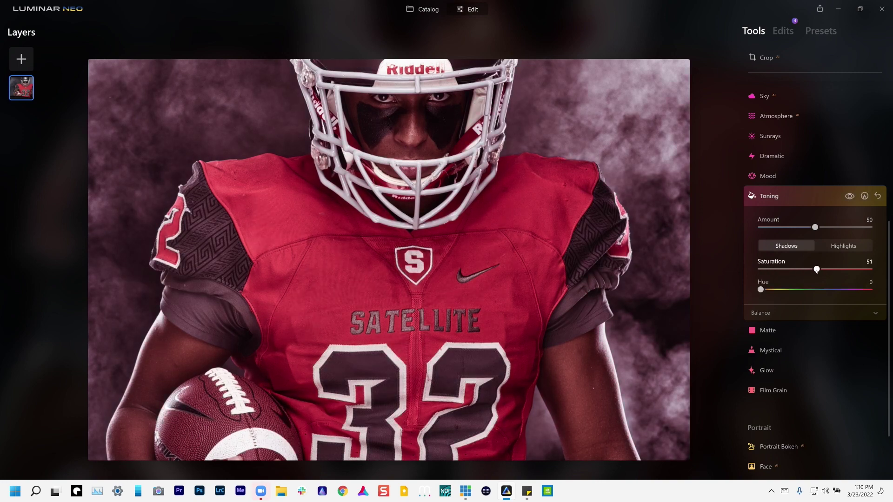
{"action": "left_click_drag", "start_coordinate": [760, 290], "coordinate": [830, 293]}
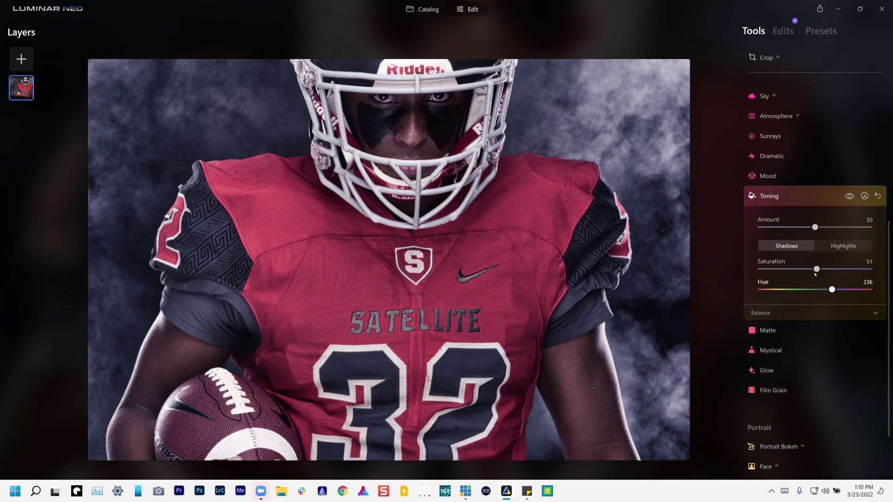
{"action": "left_click_drag", "start_coordinate": [834, 272], "coordinate": [842, 272]}
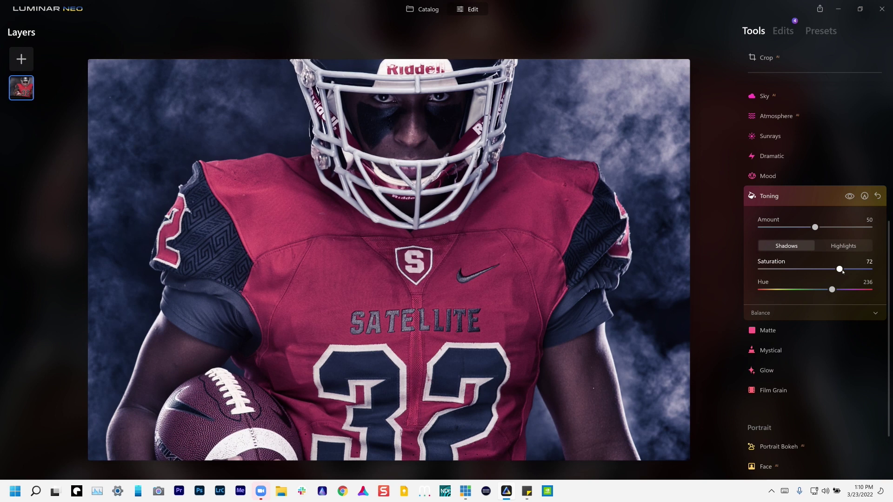
Step: Tone the photo's highlights blue with Saturation 65 and Hue 201
{"action": "left_click", "coordinate": [843, 246]}
{"action": "left_click_drag", "start_coordinate": [801, 269], "coordinate": [832, 269]}
{"action": "mouse_move", "coordinate": [760, 289]}
{"action": "left_mouse_down"}
{"action": "mouse_move", "coordinate": [850, 295]}
{"action": "mouse_move", "coordinate": [825, 296]}
{"action": "left_mouse_up"}
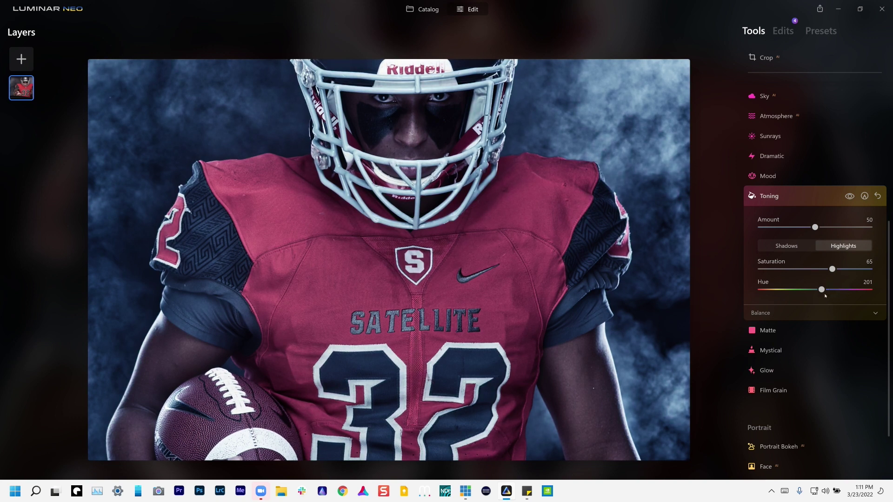
Step: Mask the toning with a size 100 brush, painting it onto the smoky background right of the player
{"action": "left_click", "coordinate": [864, 196]}
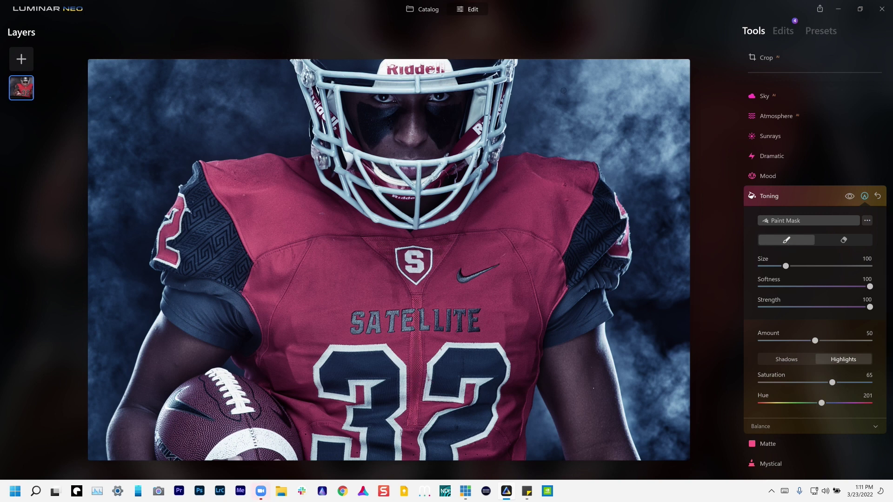
{"action": "mouse_move", "coordinate": [528, 62]}
{"action": "left_mouse_down"}
{"action": "mouse_move", "coordinate": [522, 89]}
{"action": "mouse_move", "coordinate": [640, 65]}
{"action": "mouse_move", "coordinate": [671, 88]}
{"action": "mouse_move", "coordinate": [590, 105]}
{"action": "mouse_move", "coordinate": [566, 124]}
{"action": "mouse_move", "coordinate": [533, 126]}
{"action": "left_mouse_up"}
{"action": "left_click_drag", "start_coordinate": [673, 136], "coordinate": [617, 148]}
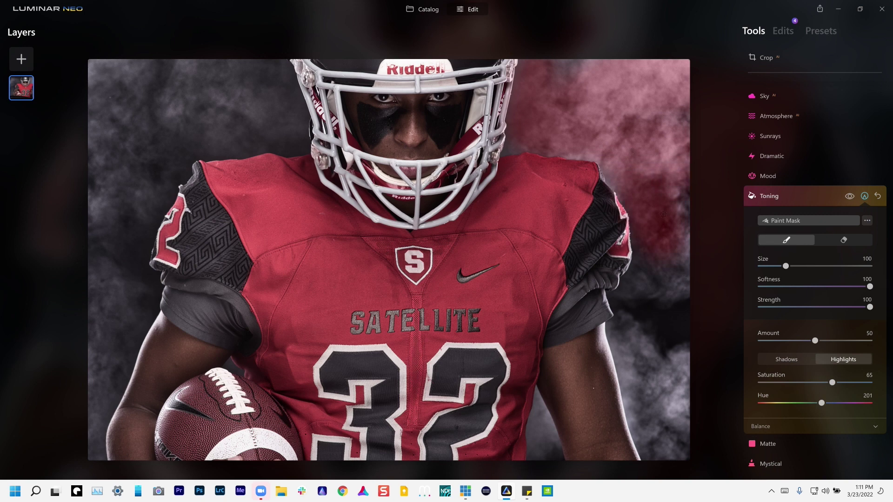
{"action": "mouse_move", "coordinate": [641, 296]}
{"action": "left_mouse_down"}
{"action": "mouse_move", "coordinate": [667, 447]}
{"action": "mouse_move", "coordinate": [624, 361]}
{"action": "mouse_move", "coordinate": [619, 372]}
{"action": "mouse_move", "coordinate": [668, 310]}
{"action": "left_mouse_up"}
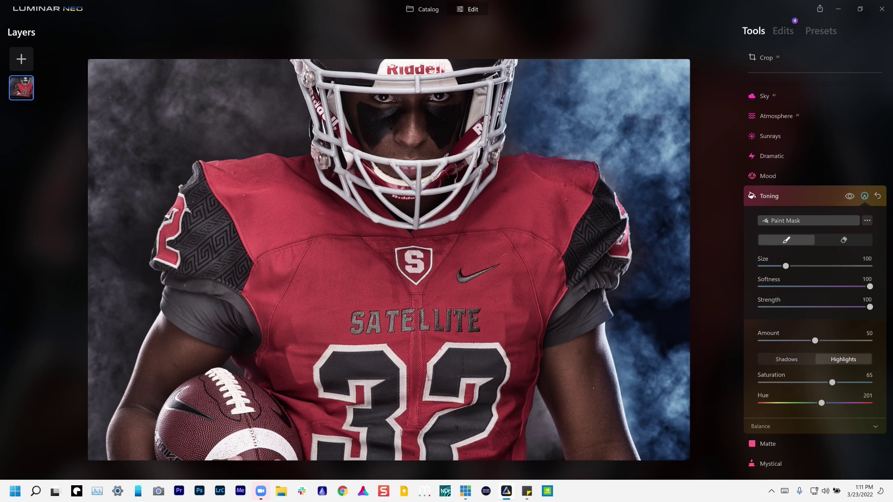
Step: Paint the toning mask over the smoky background left of the player and finish the Toning adjustment
{"action": "mouse_move", "coordinate": [131, 298]}
{"action": "left_mouse_down"}
{"action": "mouse_move", "coordinate": [134, 317]}
{"action": "mouse_move", "coordinate": [96, 410]}
{"action": "left_mouse_up"}
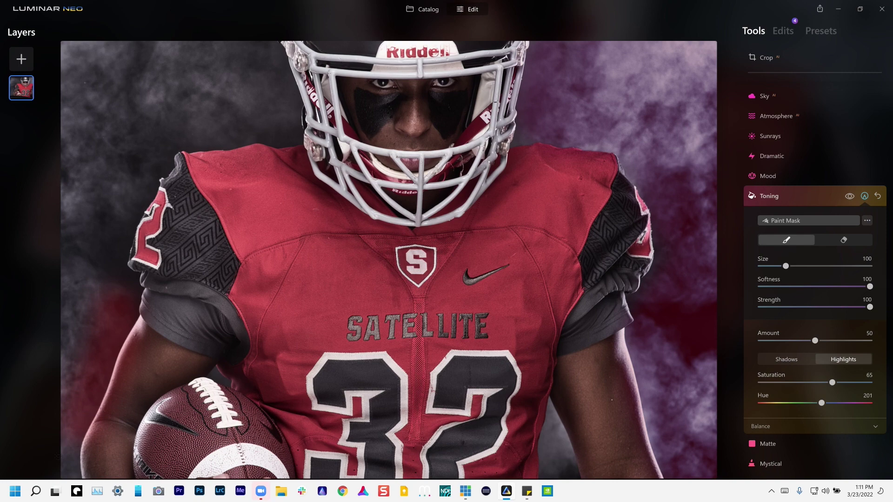
{"action": "scroll", "coordinate": [246, 262], "scroll_direction": "down", "scroll_amount": 2}
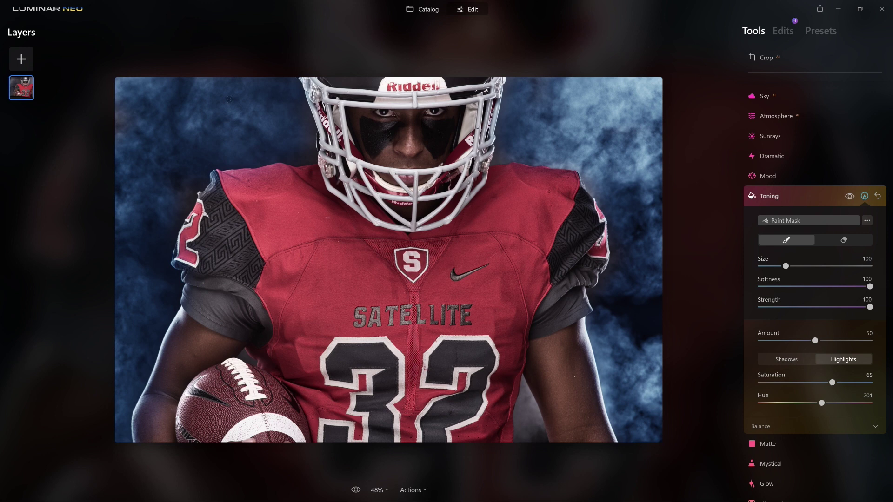
{"action": "mouse_move", "coordinate": [191, 102]}
{"action": "left_mouse_down"}
{"action": "mouse_move", "coordinate": [121, 99]}
{"action": "mouse_move", "coordinate": [130, 145]}
{"action": "left_mouse_up"}
{"action": "scroll", "coordinate": [580, 263], "scroll_direction": "up", "scroll_amount": 1}
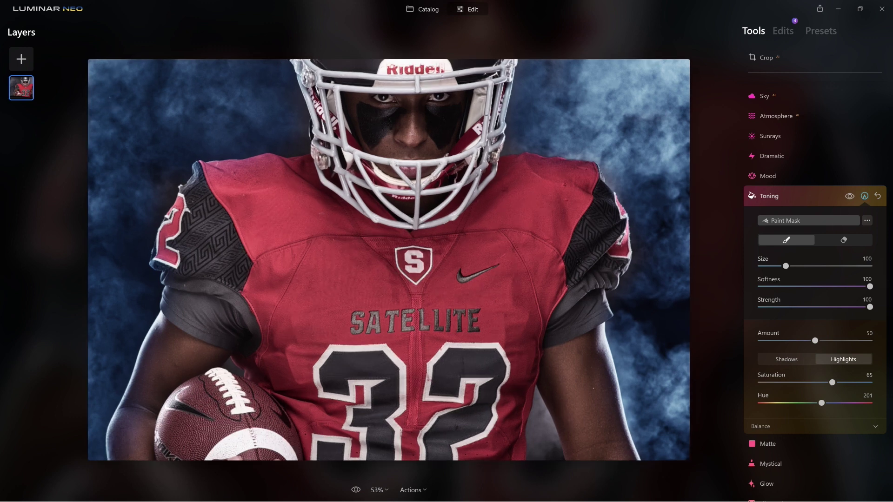
{"action": "left_click", "coordinate": [776, 197]}
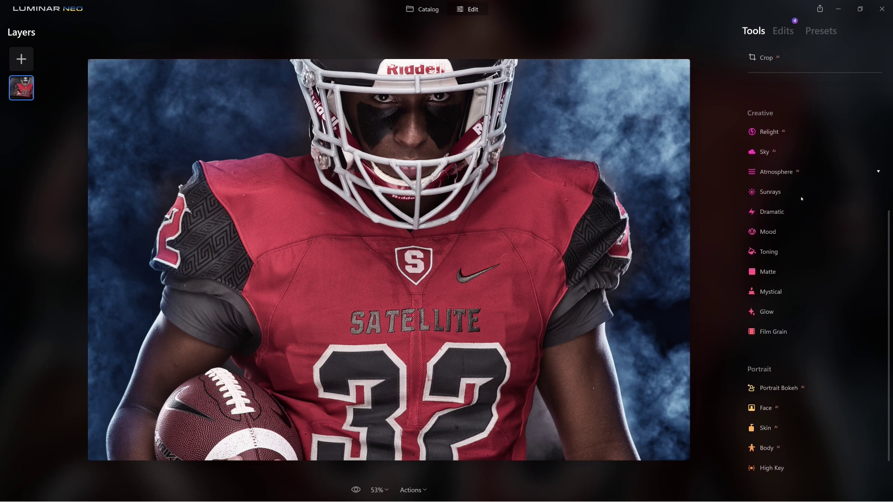
Step: Add a dark Vignette with subject placement turned on, Amount -72 and Size 23
{"action": "scroll", "coordinate": [807, 218], "scroll_direction": "up", "scroll_amount": 5}
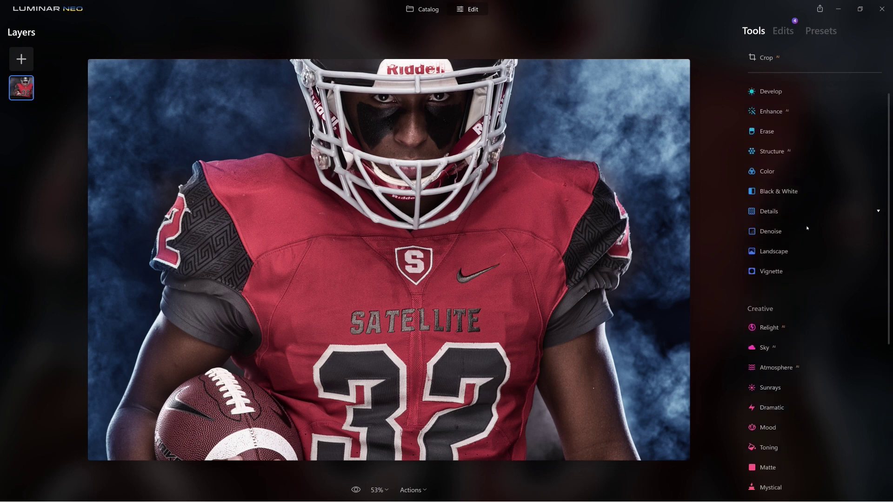
{"action": "scroll", "coordinate": [806, 307], "scroll_direction": "down", "scroll_amount": 2}
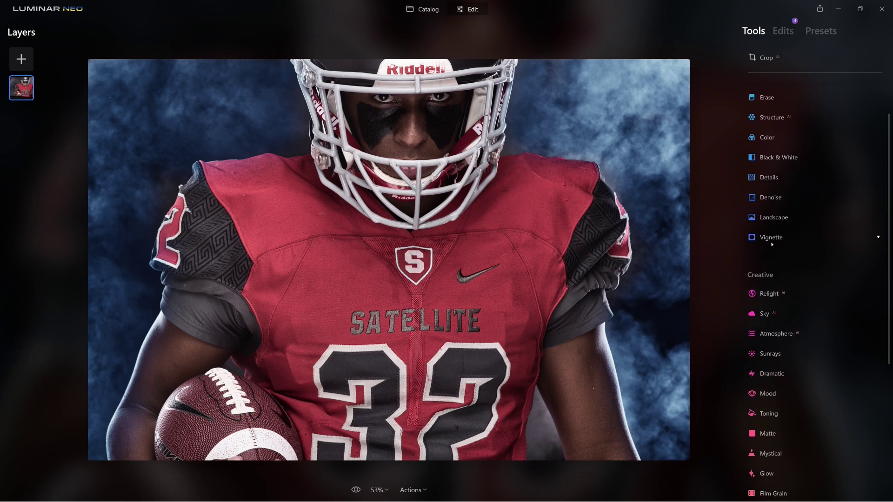
{"action": "left_click", "coordinate": [772, 238]}
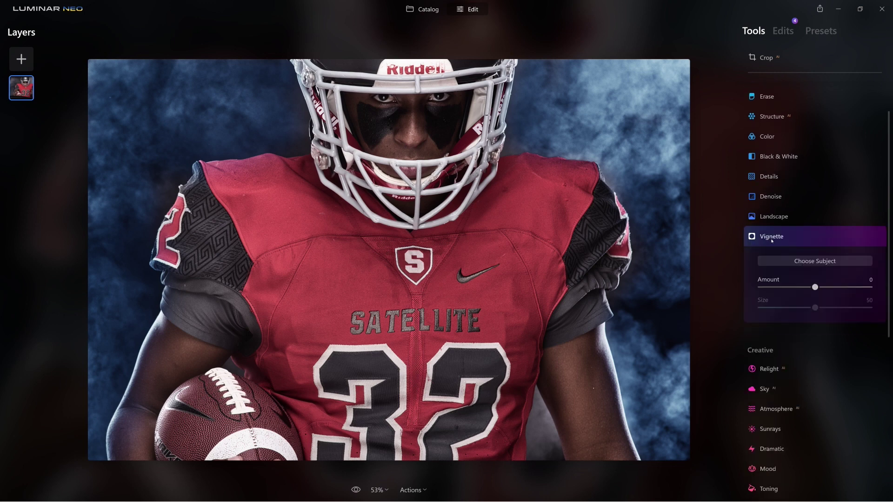
{"action": "left_click", "coordinate": [815, 261]}
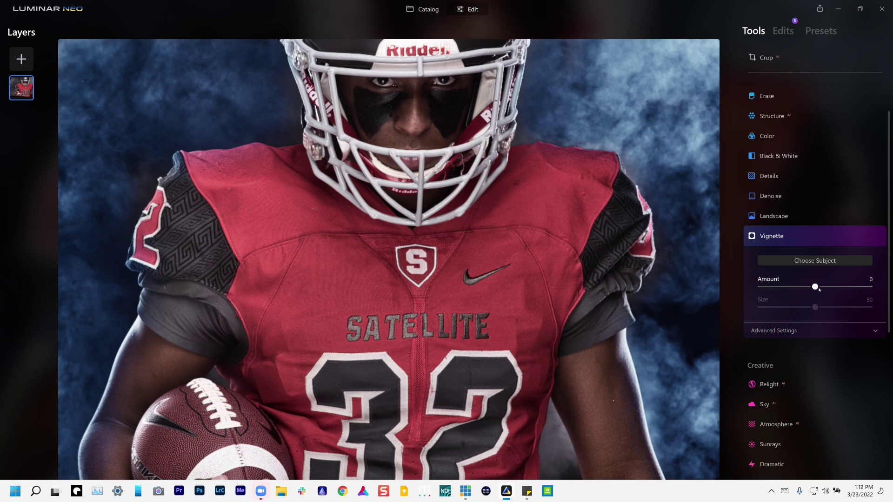
{"action": "left_click_drag", "start_coordinate": [786, 286], "coordinate": [787, 307]}
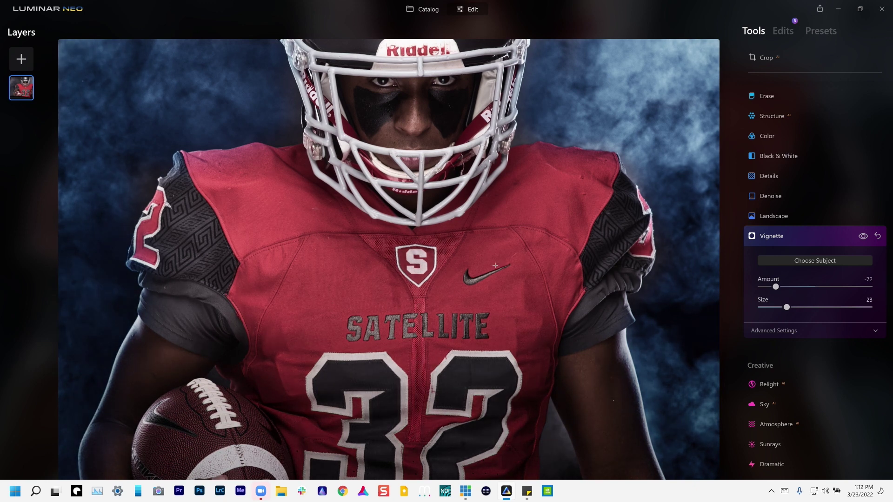
Step: Set the vignette's Inner Light to 47 and its Amount to -77
{"action": "left_click", "coordinate": [781, 331]}
{"action": "left_click_drag", "start_coordinate": [761, 395], "coordinate": [813, 395]}
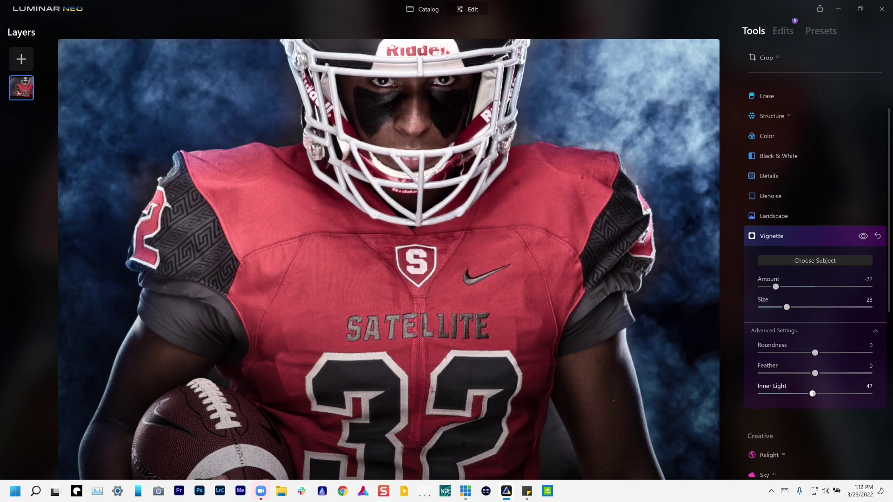
{"action": "left_click_drag", "start_coordinate": [776, 286], "coordinate": [773, 286]}
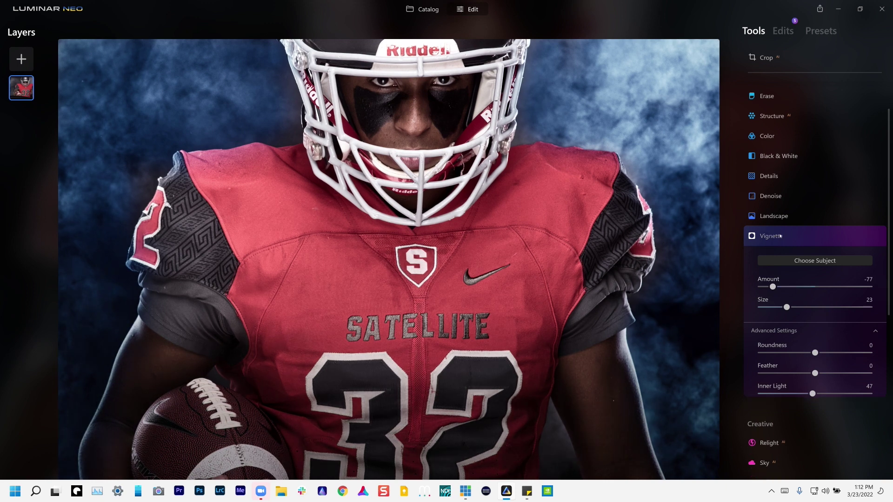
{"action": "left_click", "coordinate": [781, 237]}
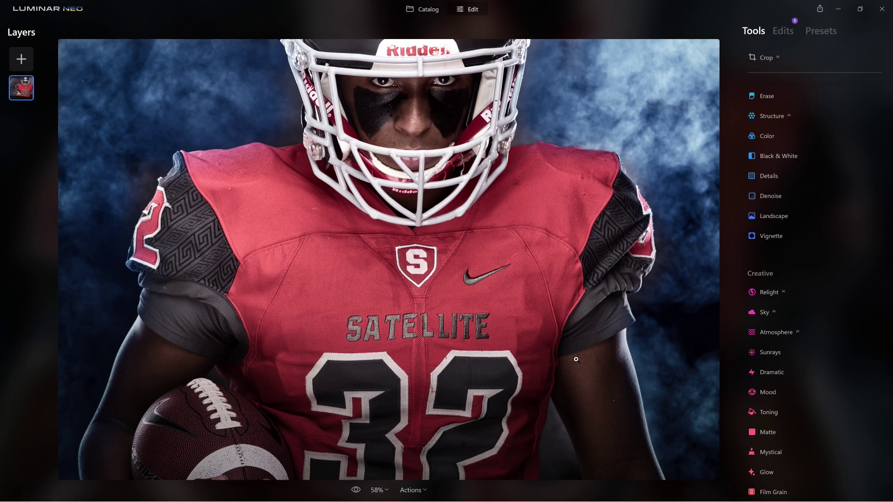
{"action": "key", "text": "ctrl+minus"}
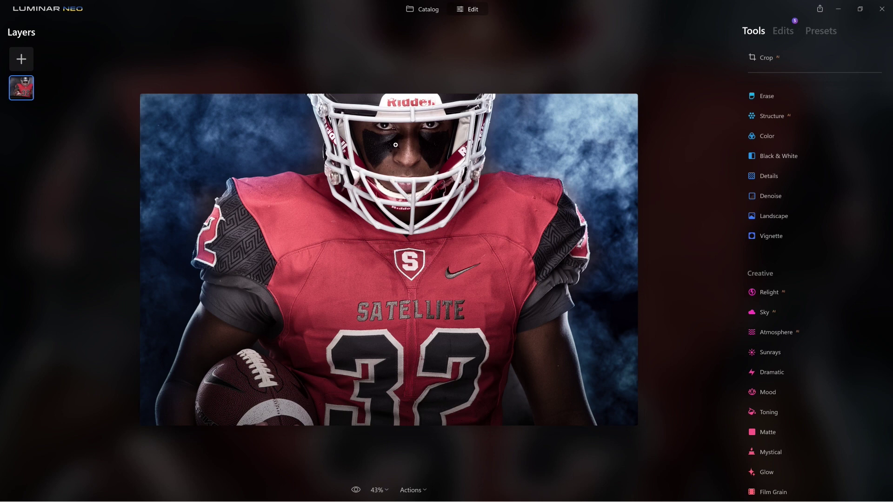
{"action": "scroll", "coordinate": [395, 145], "scroll_direction": "down", "scroll_amount": 1}
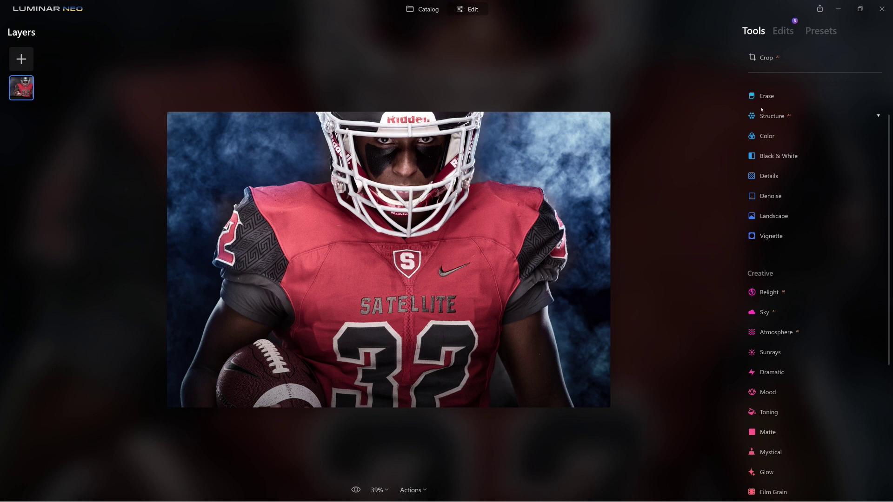
{"action": "scroll", "coordinate": [773, 181], "scroll_direction": "up", "scroll_amount": 2}
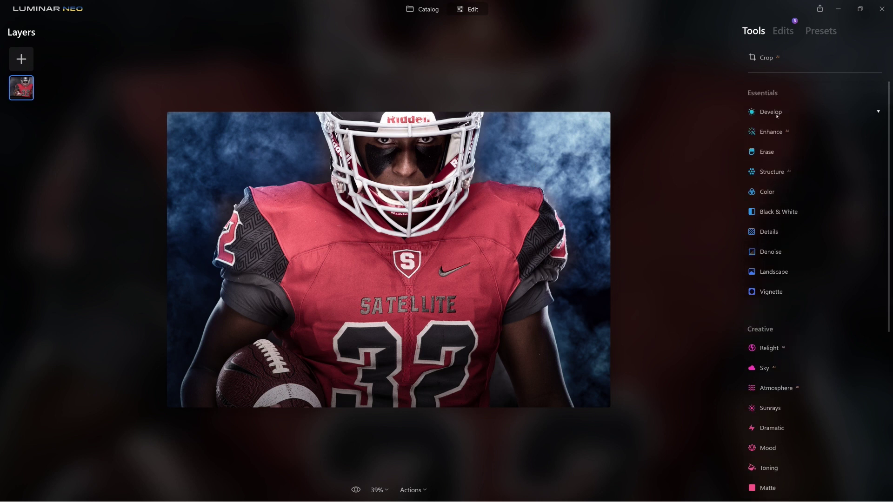
Step: Darken the portrait with a Develop adjustment, setting Exposure to -1.56
{"action": "left_click", "coordinate": [770, 114]}
{"action": "left_click_drag", "start_coordinate": [815, 153], "coordinate": [795, 155]}
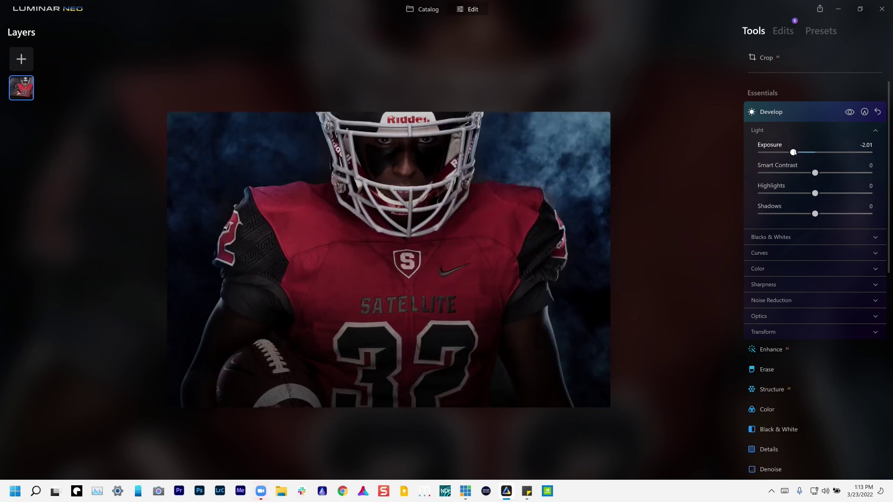
{"action": "left_click_drag", "start_coordinate": [796, 152], "coordinate": [798, 153]}
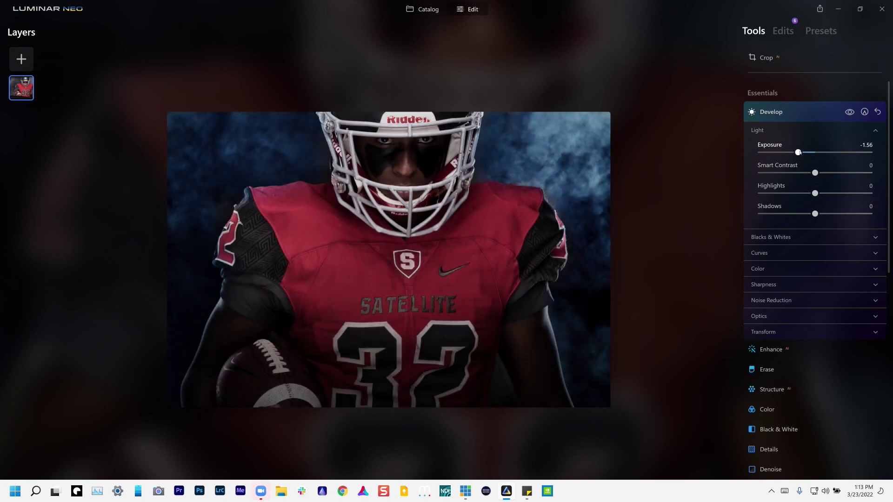
Step: Mask the Develop darkening with a size 100 brush, painting it onto the bright smoke right of the player's helmet
{"action": "left_click", "coordinate": [864, 113]}
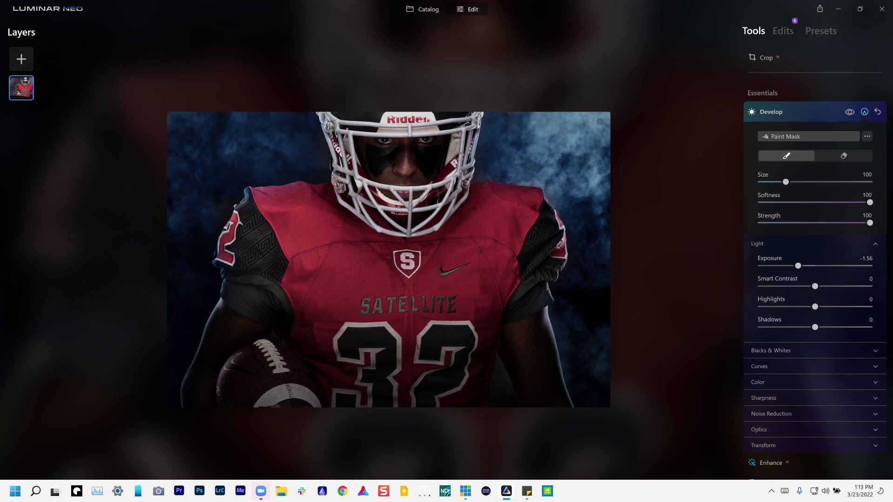
{"action": "mouse_move", "coordinate": [560, 114]}
{"action": "left_mouse_down"}
{"action": "mouse_move", "coordinate": [497, 120]}
{"action": "mouse_move", "coordinate": [485, 148]}
{"action": "mouse_move", "coordinate": [488, 157]}
{"action": "mouse_move", "coordinate": [579, 159]}
{"action": "mouse_move", "coordinate": [547, 164]}
{"action": "left_mouse_up"}
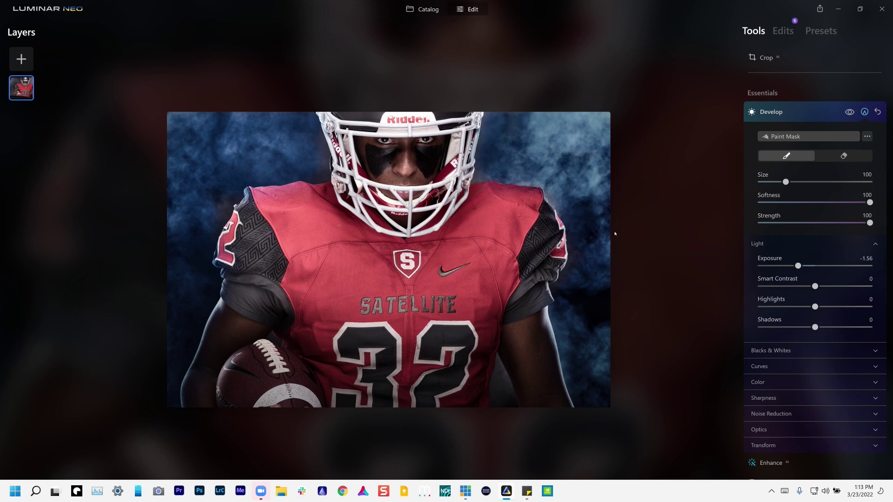
{"action": "left_click_drag", "start_coordinate": [533, 120], "coordinate": [598, 146]}
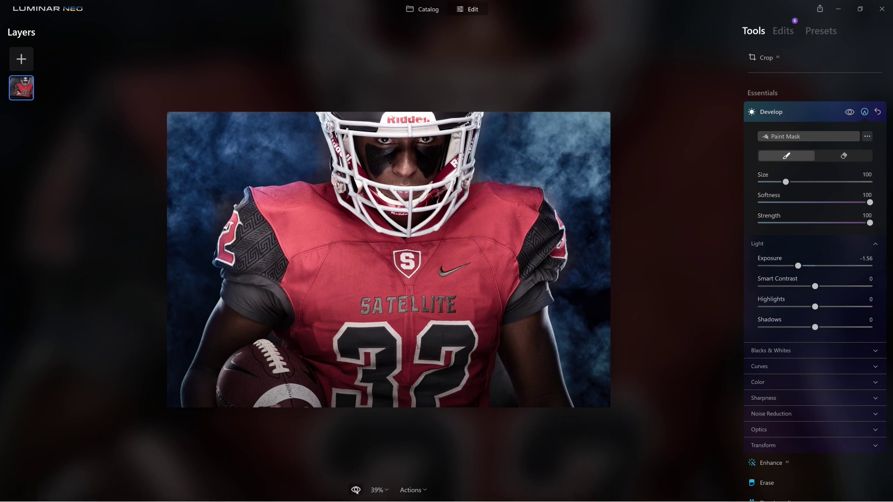
Step: Compare the edited portrait with its original version and return to the Coffee Break photos in the catalog
{"action": "left_click", "coordinate": [356, 490]}
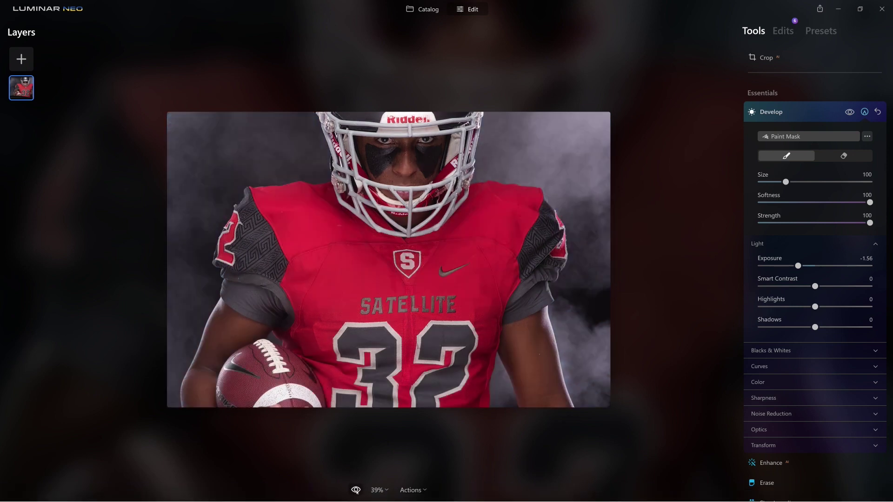
{"action": "left_click", "coordinate": [356, 491]}
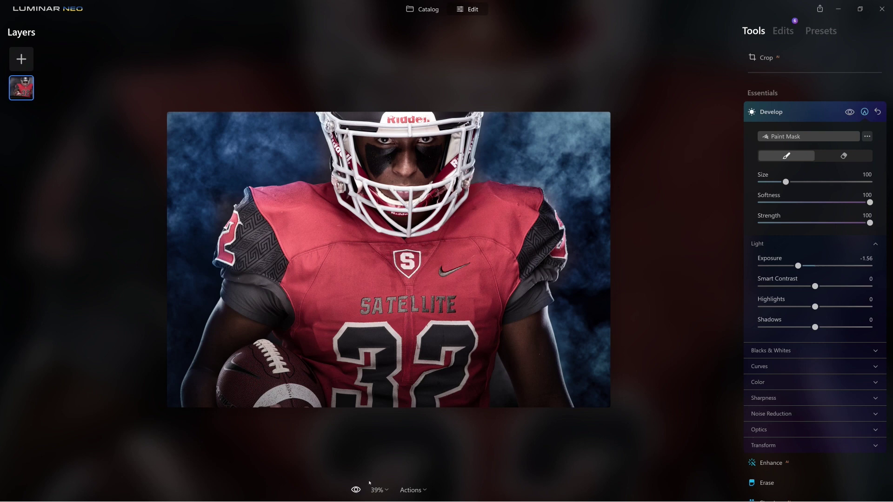
{"action": "key", "text": "g"}
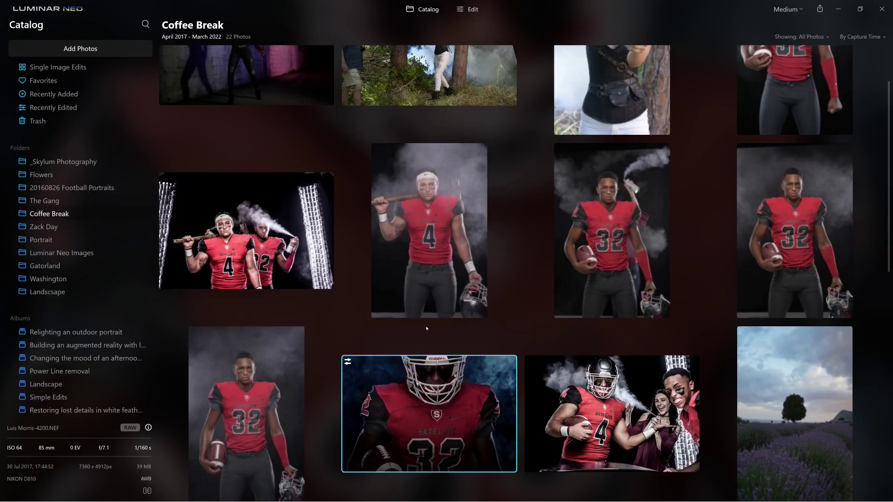
Step: View the forest photo of the woman aiming a gun in front of blue smoke, and return to the photo grid
{"action": "scroll", "coordinate": [430, 223], "scroll_direction": "up", "scroll_amount": 2}
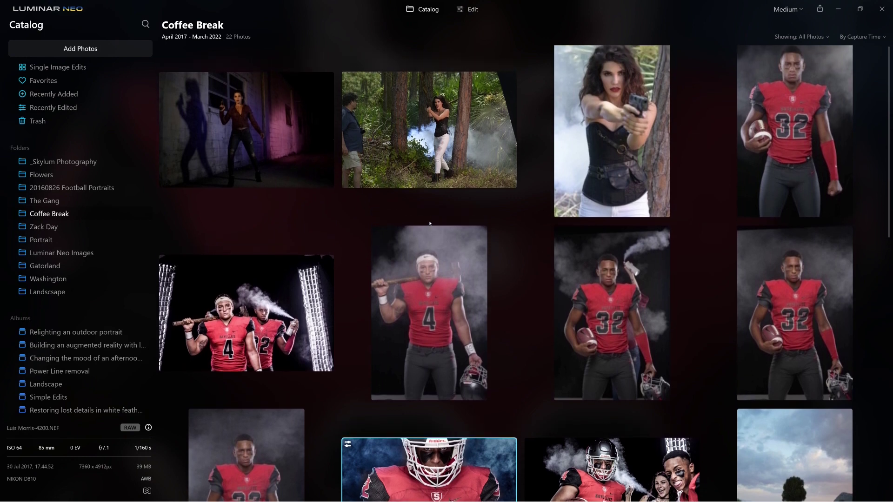
{"action": "left_click", "coordinate": [600, 115]}
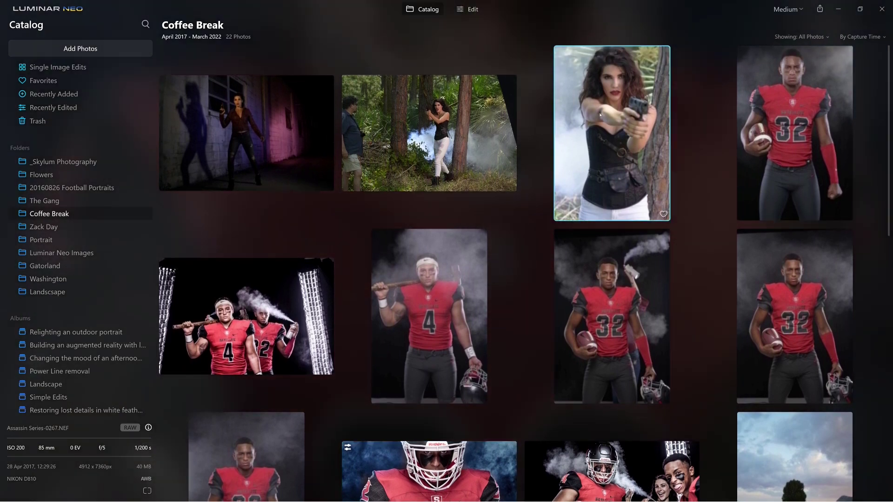
{"action": "left_click", "coordinate": [489, 123]}
{"action": "double_click", "coordinate": [489, 122]}
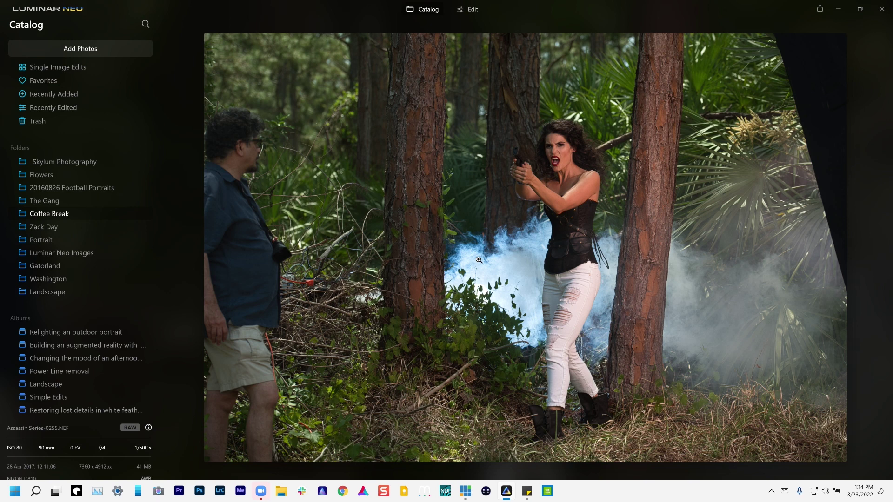
{"action": "double_click", "coordinate": [478, 259]}
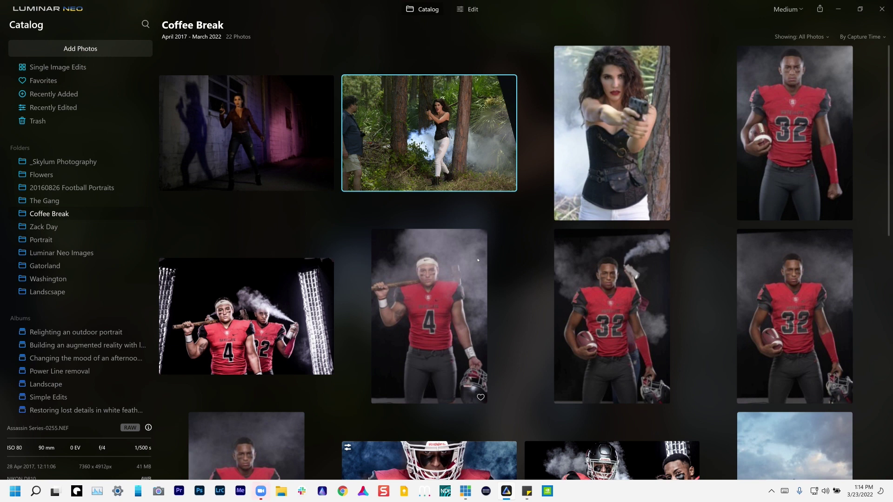
Step: View the finished photo of players 4 and 32 with the hammer and smoke spray, and return to the photo grid
{"action": "double_click", "coordinate": [294, 335]}
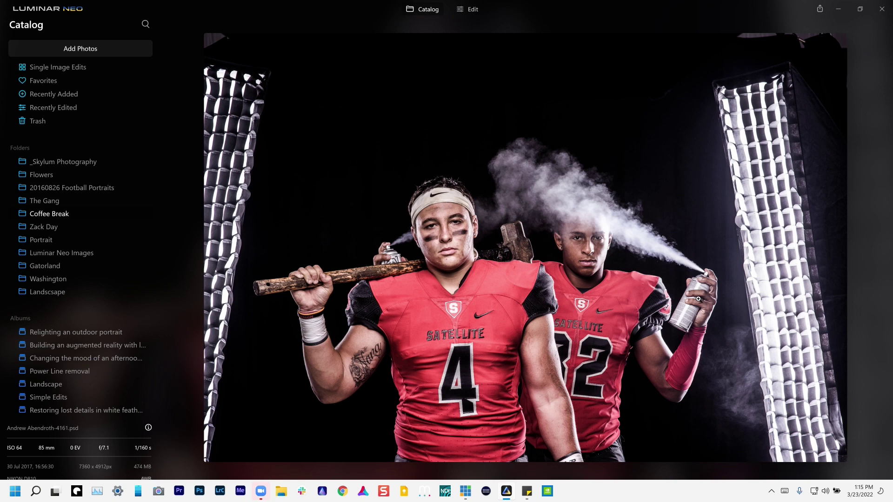
{"action": "left_click", "coordinate": [260, 491]}
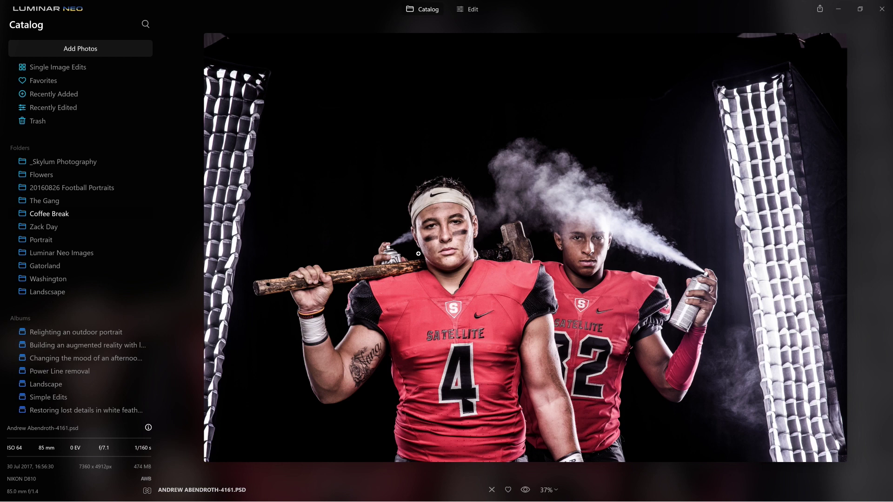
{"action": "left_click", "coordinate": [513, 247]}
{"action": "left_click", "coordinate": [513, 247]}
{"action": "double_click", "coordinate": [513, 247]}
Step: Open the edited number 32 portrait from the catalog and inspect its jersey detail and overall look at different magnifications
{"action": "scroll", "coordinate": [513, 247], "scroll_direction": "down", "scroll_amount": 6}
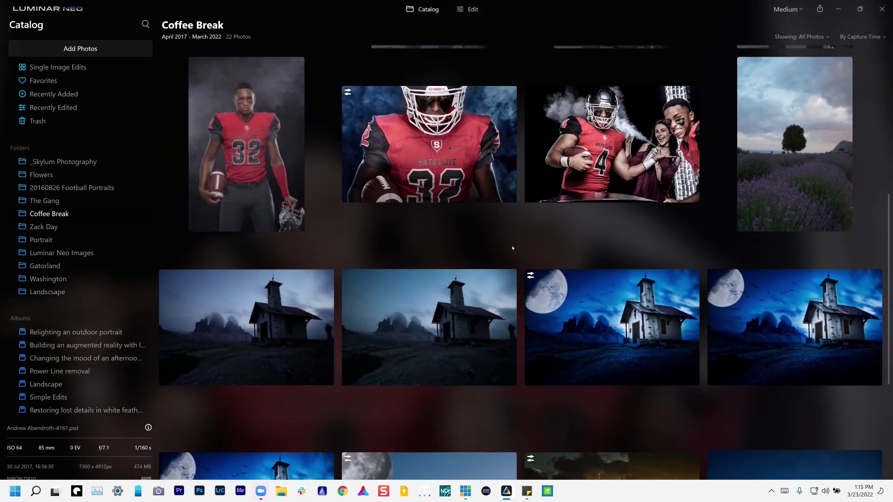
{"action": "scroll", "coordinate": [512, 249], "scroll_direction": "up", "scroll_amount": 2}
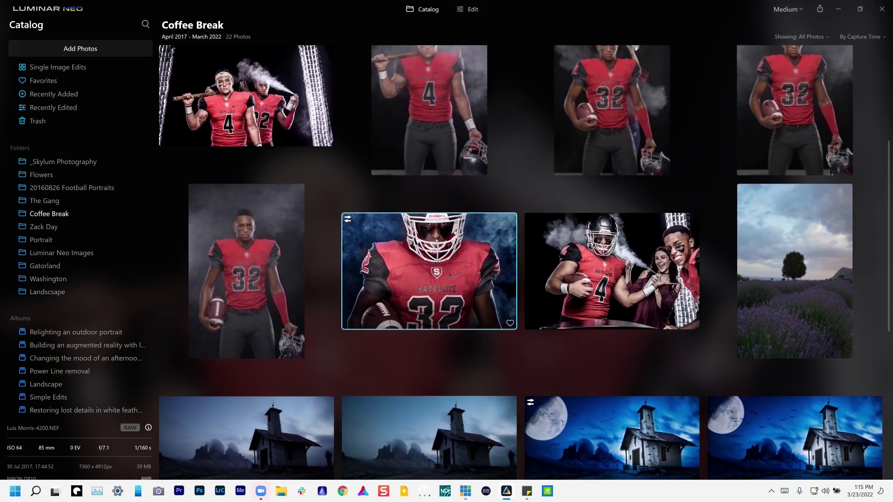
{"action": "double_click", "coordinate": [482, 238]}
{"action": "left_click", "coordinate": [436, 238]}
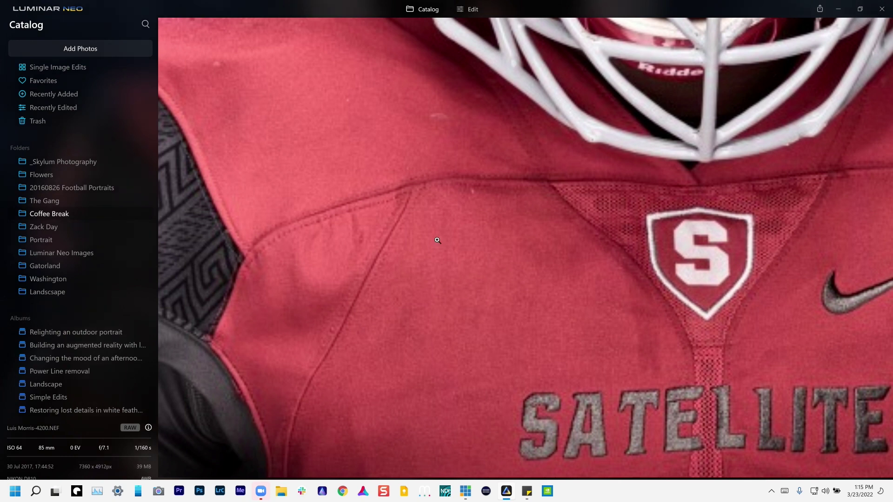
{"action": "left_click", "coordinate": [436, 240]}
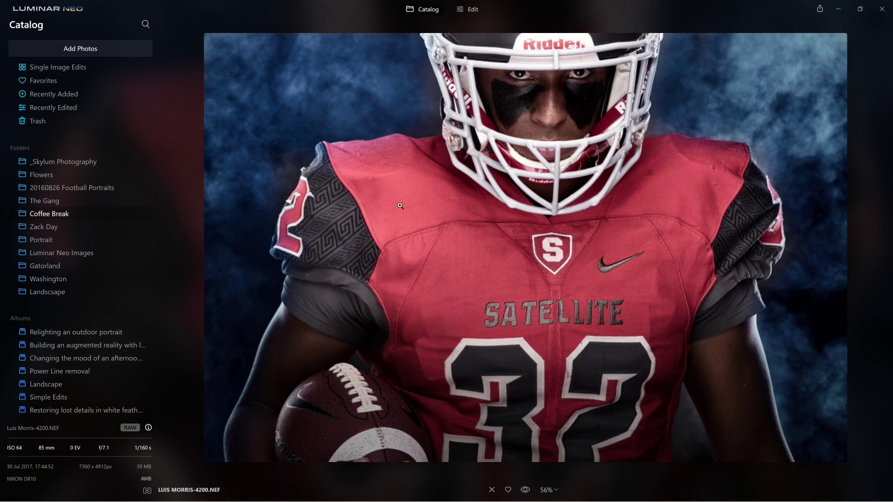
{"action": "key", "text": "ctrl+equal"}
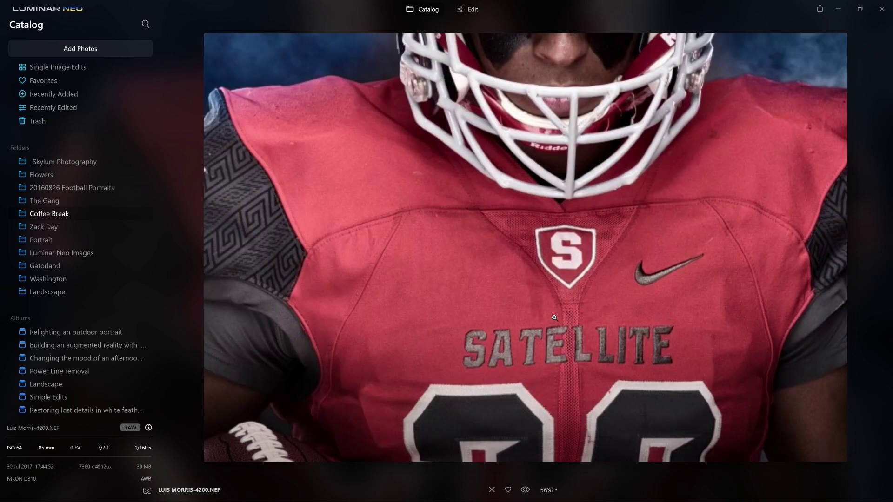
{"action": "key", "text": "ctrl+minus"}
{"action": "key", "text": "ctrl+minus"}
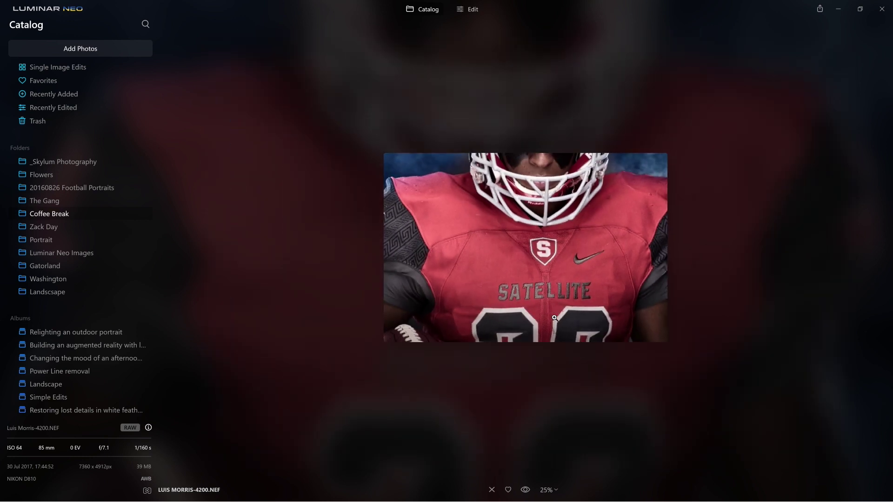
Step: Reopen the number 32 portrait for editing and tighten its 2:3 crop slightly from the bottom edge
{"action": "left_click", "coordinate": [474, 11]}
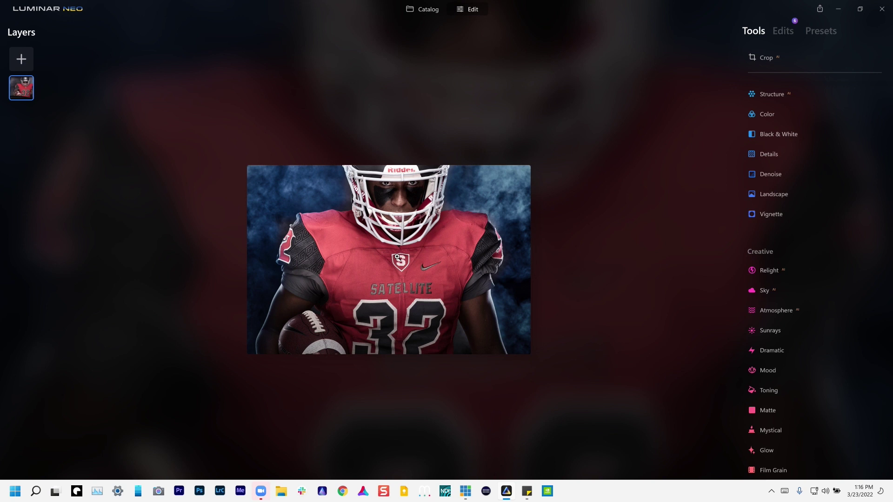
{"action": "key", "text": "c"}
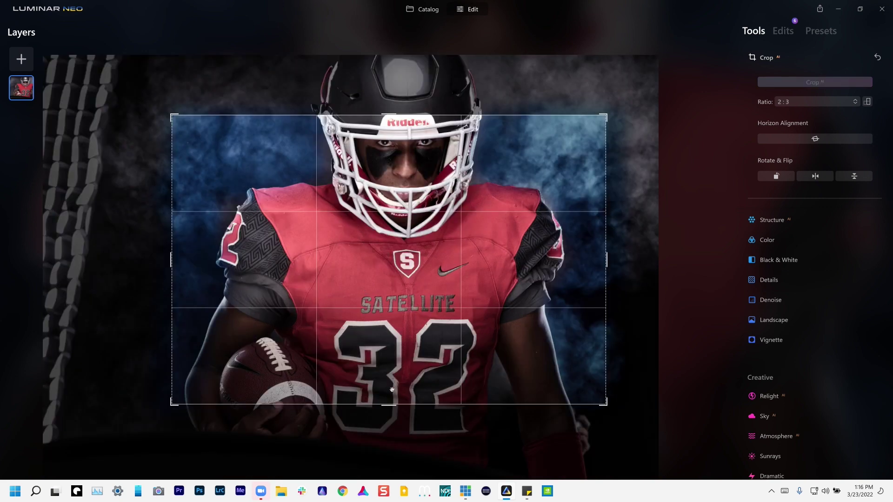
{"action": "left_click_drag", "start_coordinate": [390, 405], "coordinate": [388, 403]}
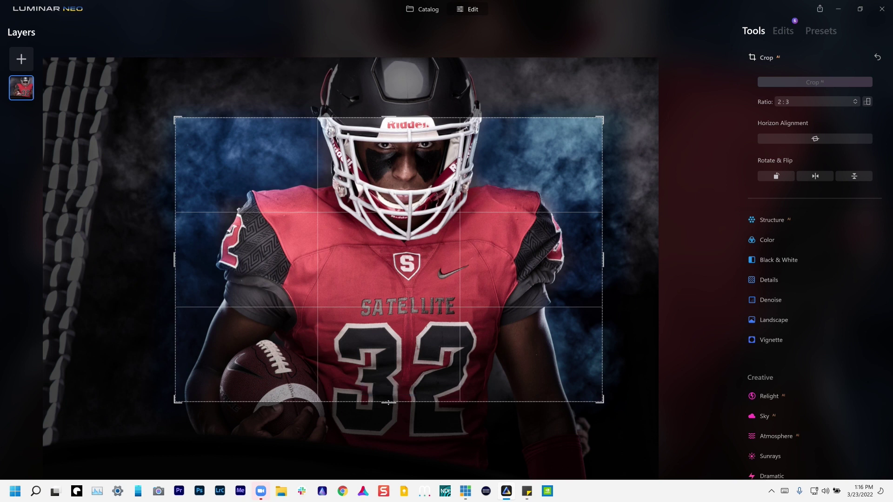
{"action": "key", "text": "Return"}
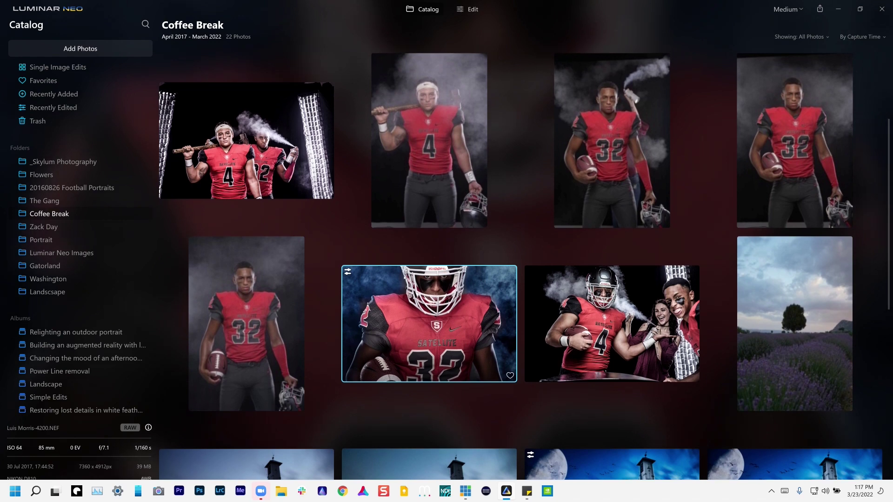
Step: Inspect the number 32 photo with the spray can held behind the player, and open the number 4 hammer portrait
{"action": "scroll", "coordinate": [418, 276], "scroll_direction": "up", "scroll_amount": 3}
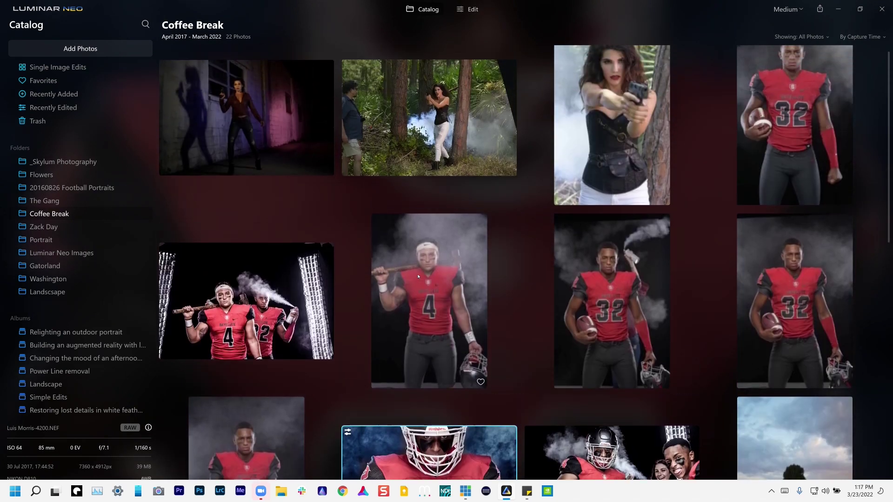
{"action": "left_click", "coordinate": [599, 278]}
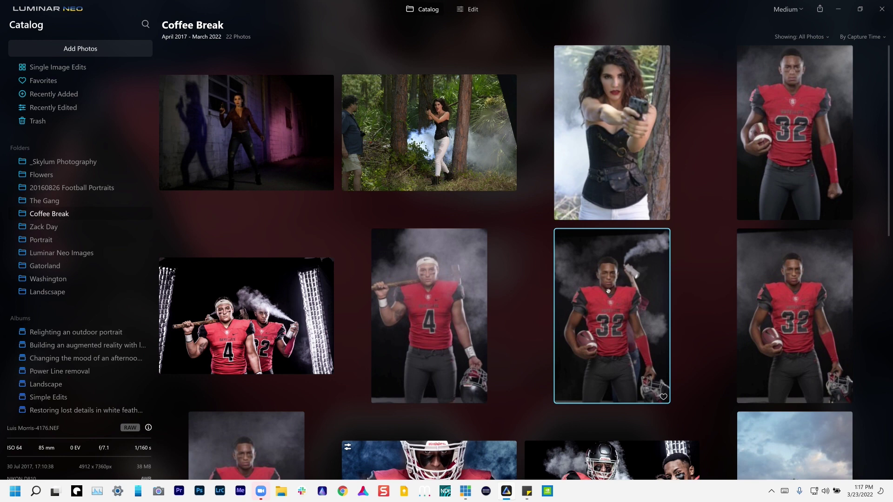
{"action": "double_click", "coordinate": [611, 292]}
{"action": "left_click", "coordinate": [612, 291]}
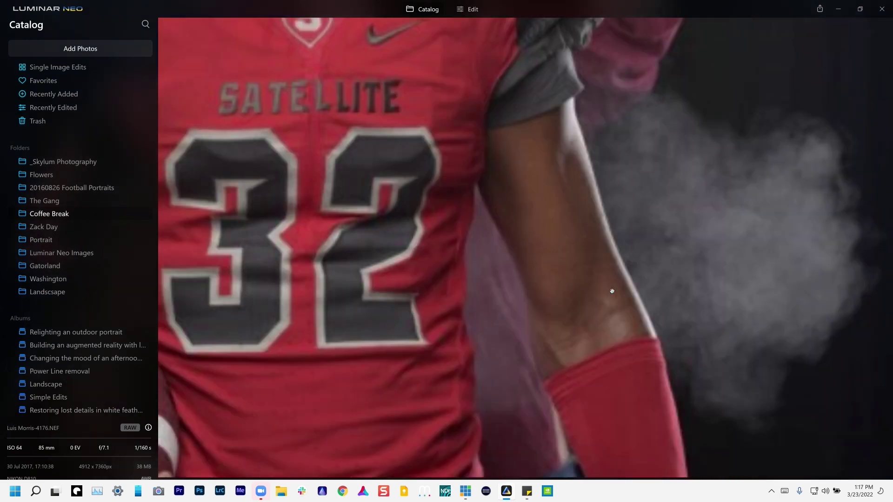
{"action": "left_click", "coordinate": [437, 252]}
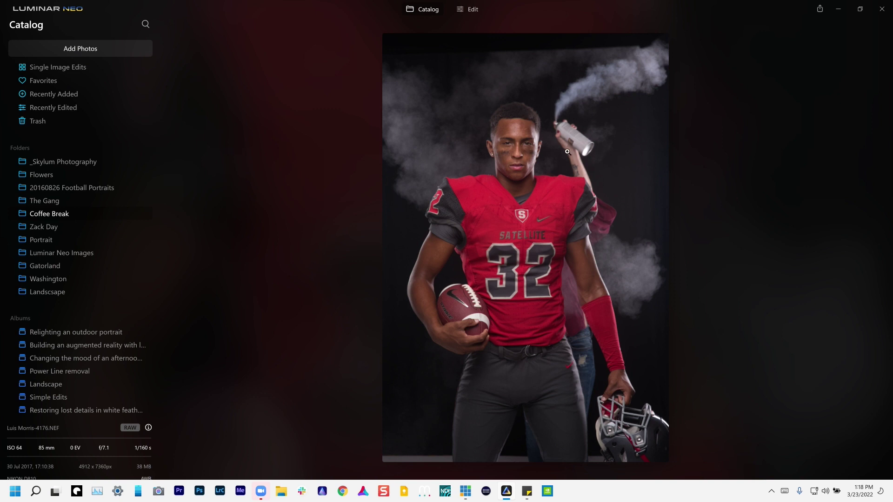
{"action": "double_click", "coordinate": [522, 163]}
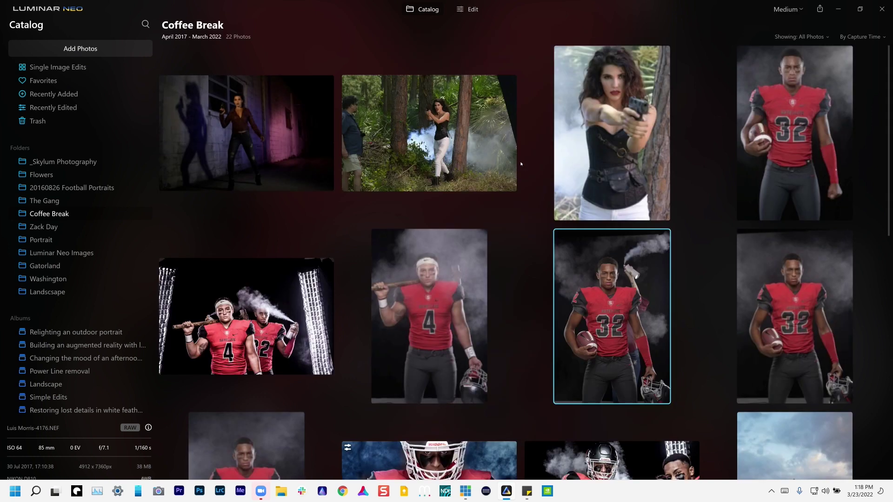
{"action": "double_click", "coordinate": [417, 276]}
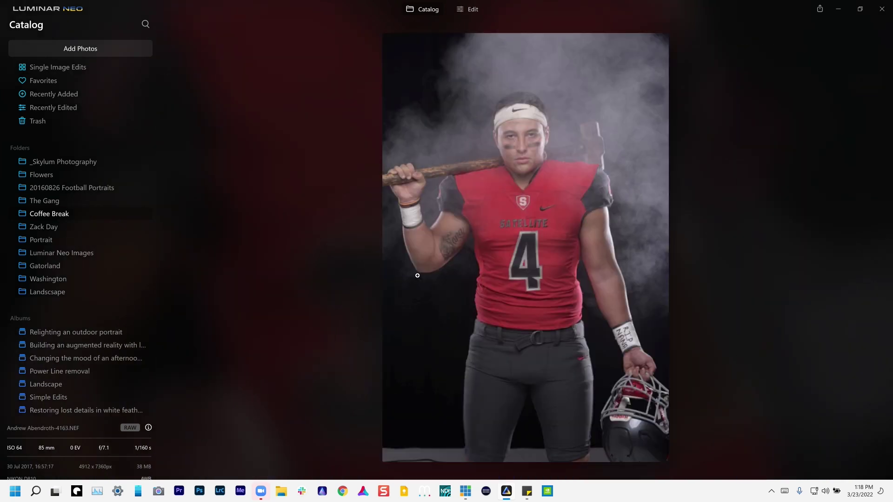